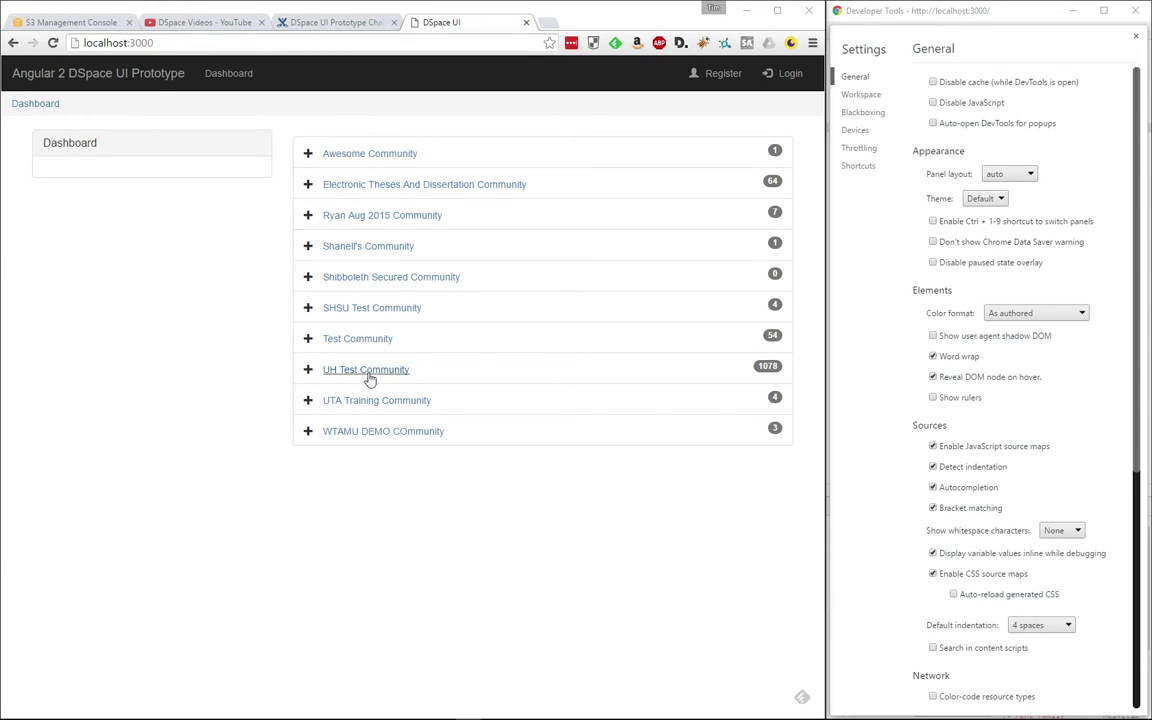
Visit the Electronic Theses community, then expand it, Ryan Aug 2015, Shanell's, Shanell Sub-Community and Shibboleth Secured.
{"action": "left_click", "coordinate": [341, 195]}
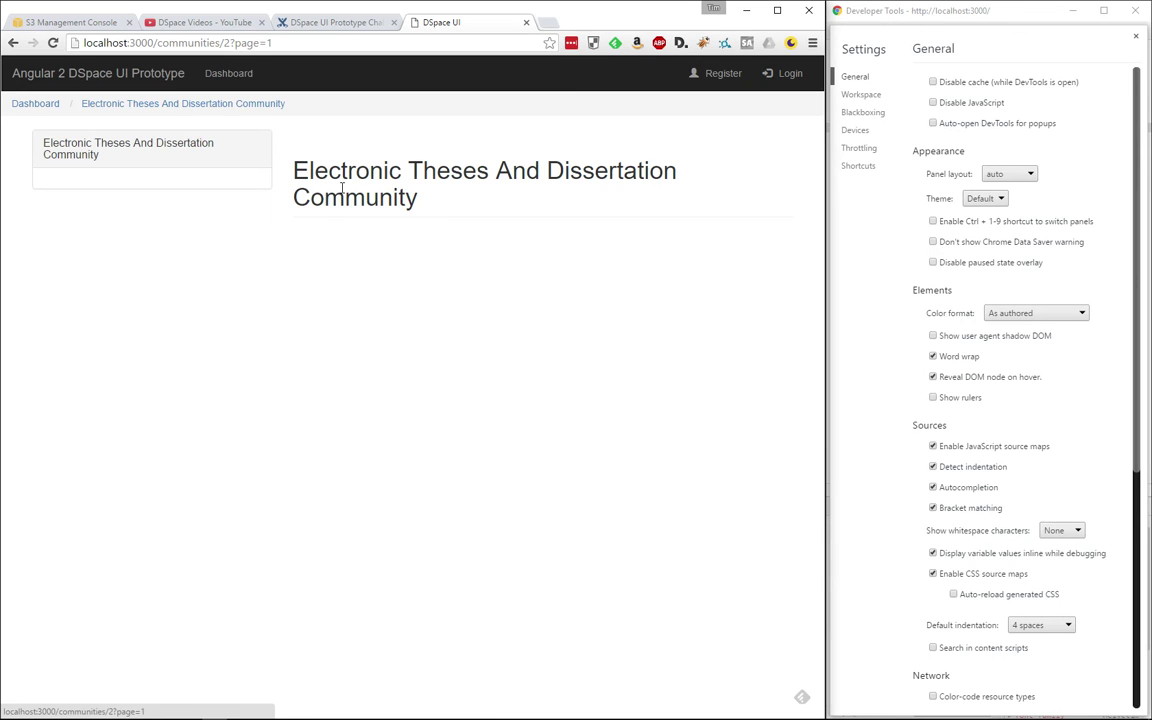
{"action": "left_click", "coordinate": [48, 105]}
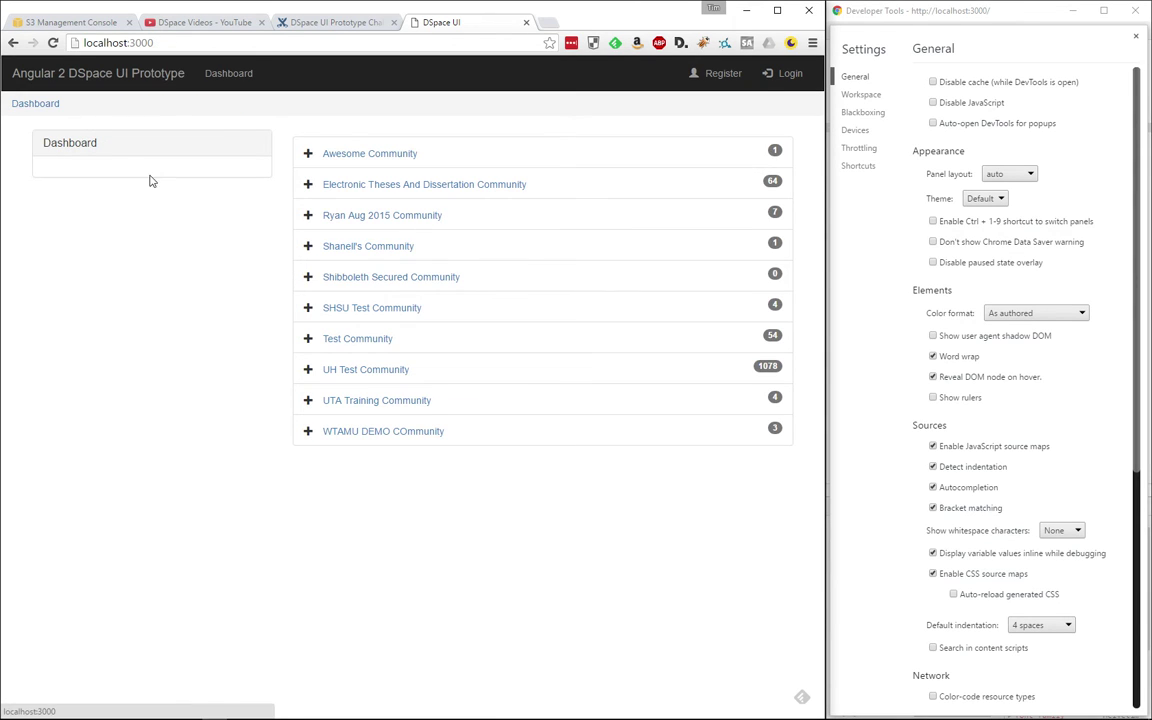
{"action": "left_click", "coordinate": [308, 186]}
{"action": "left_click", "coordinate": [309, 293]}
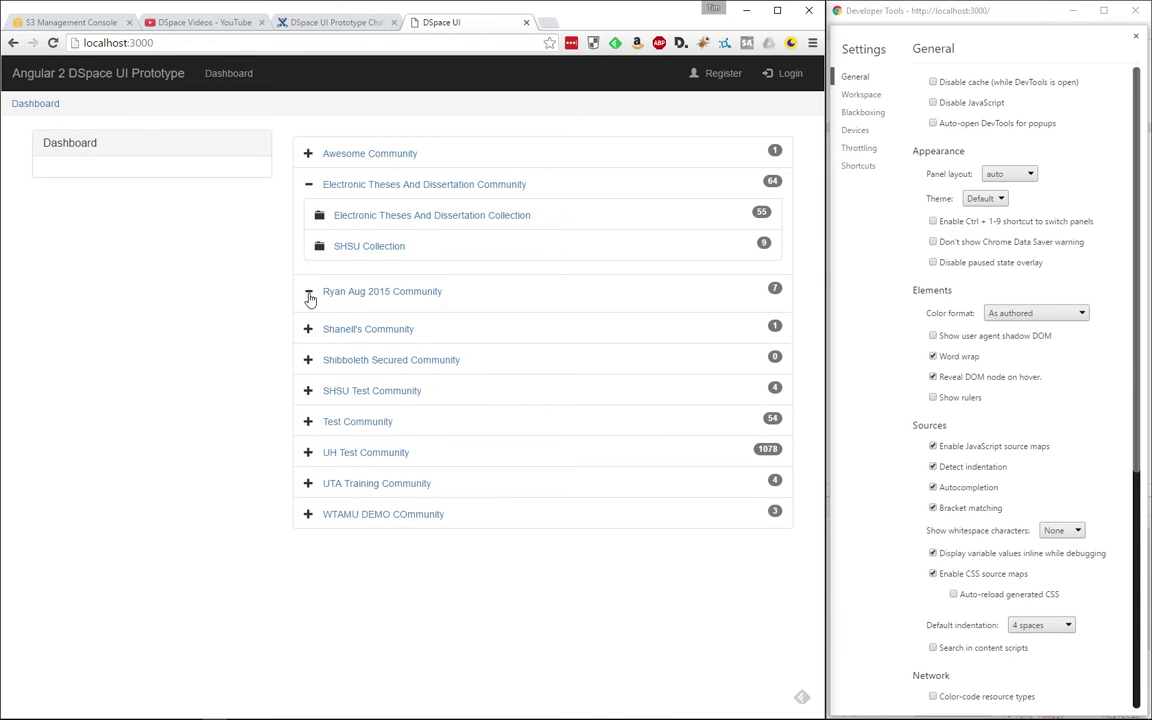
{"action": "left_click", "coordinate": [309, 399]}
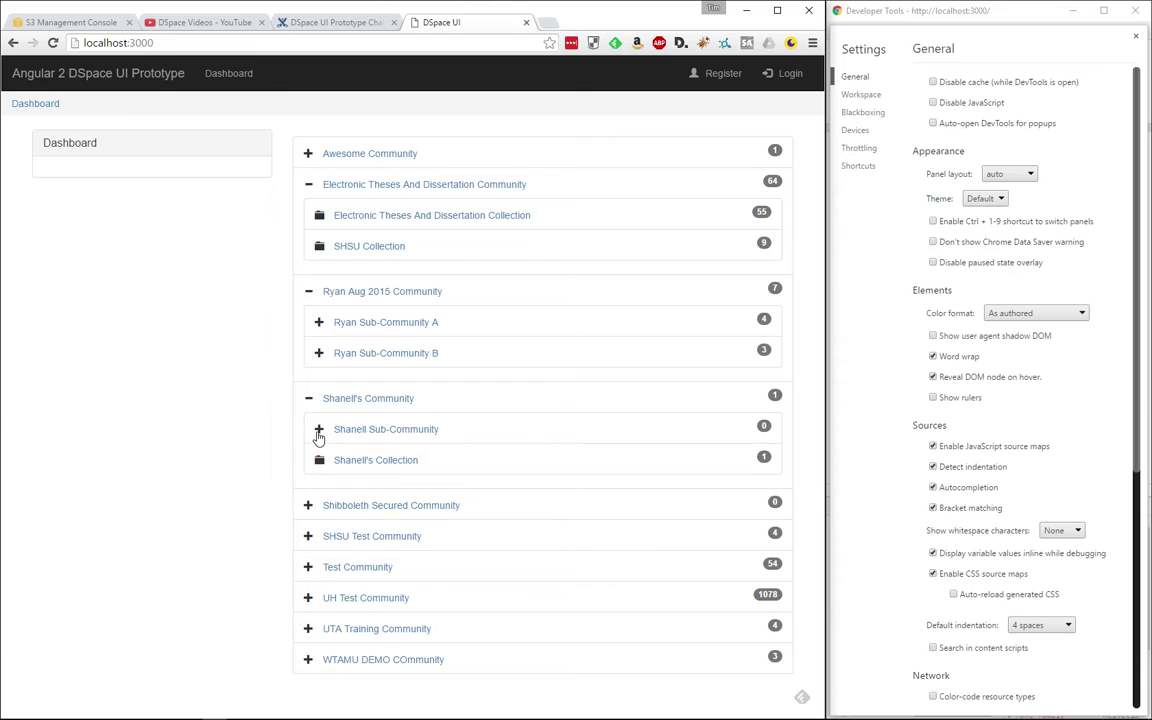
{"action": "left_click", "coordinate": [318, 431]}
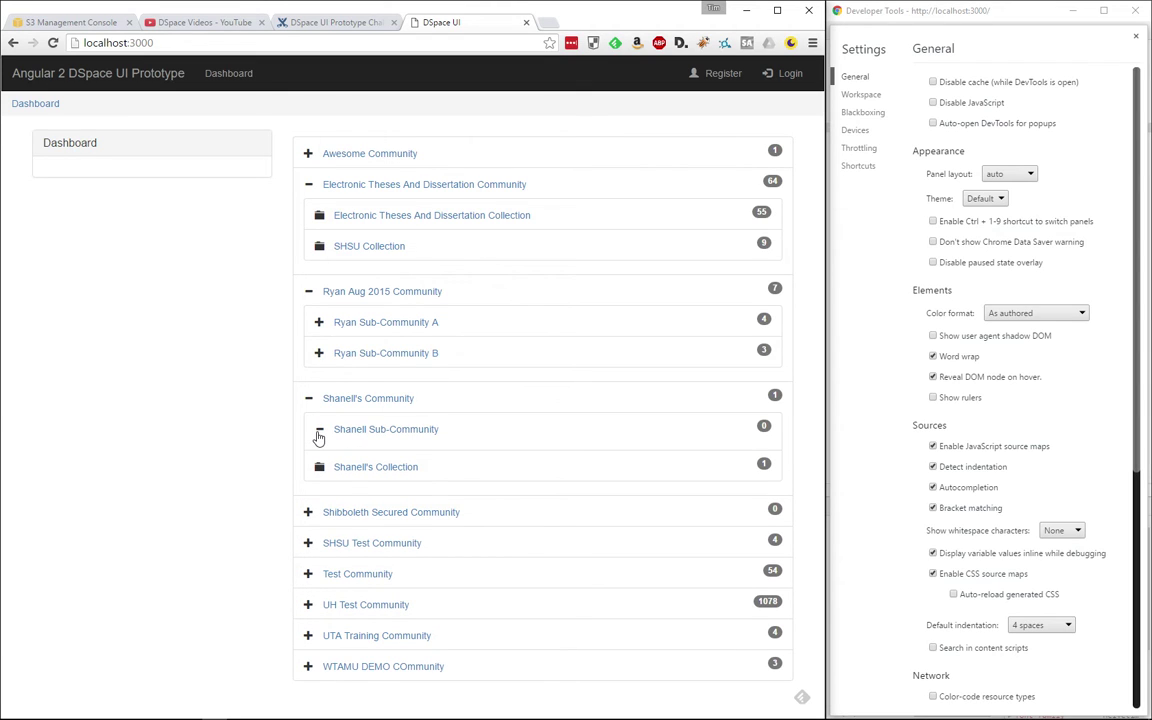
{"action": "left_click", "coordinate": [307, 515]}
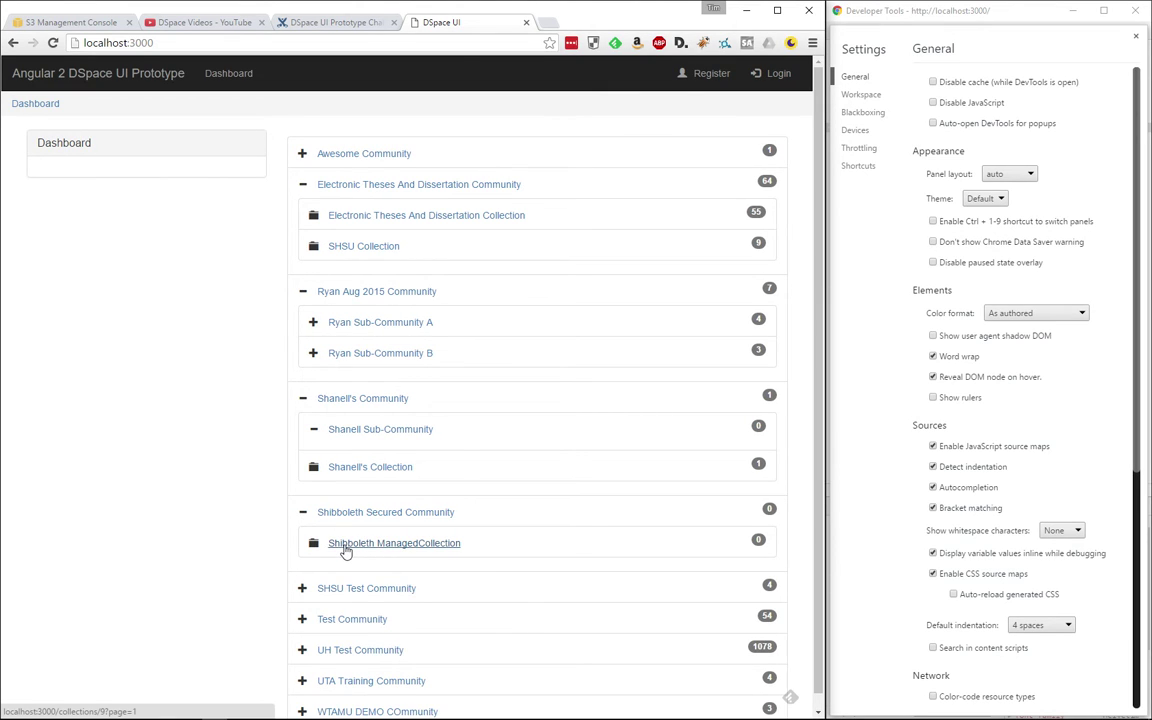
Open the first Houston History item in the Electronic Theses collection and view its Test.pdf.
{"action": "left_click", "coordinate": [366, 222]}
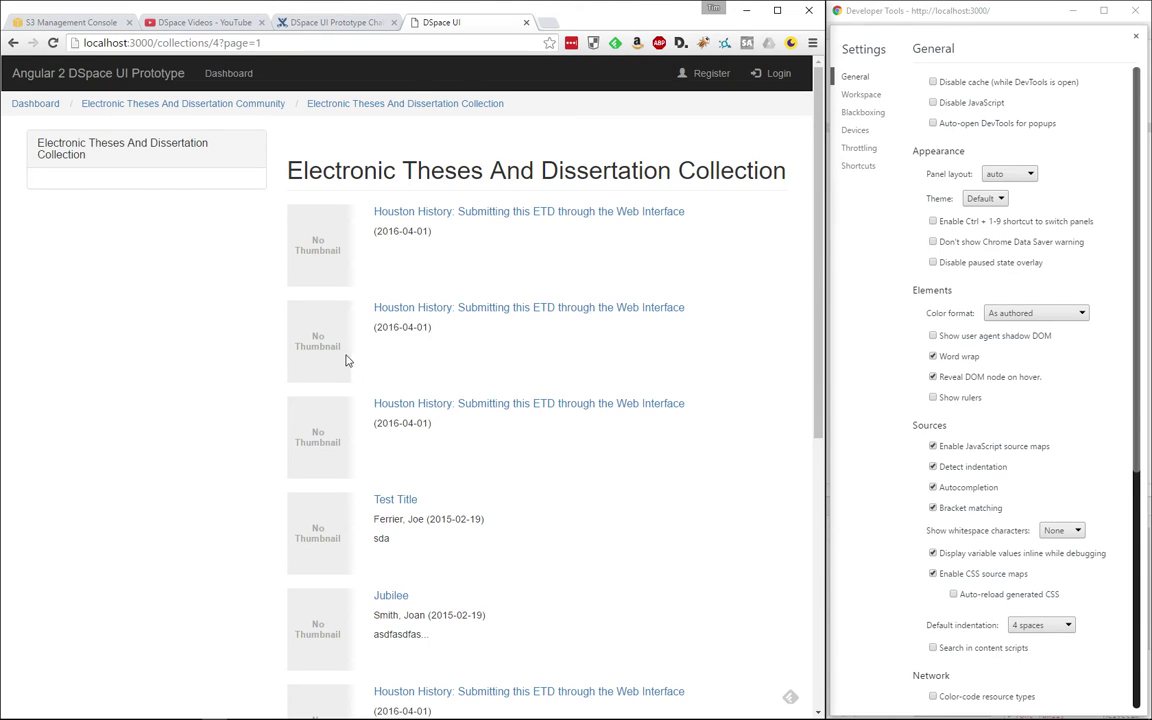
{"action": "left_click", "coordinate": [411, 214]}
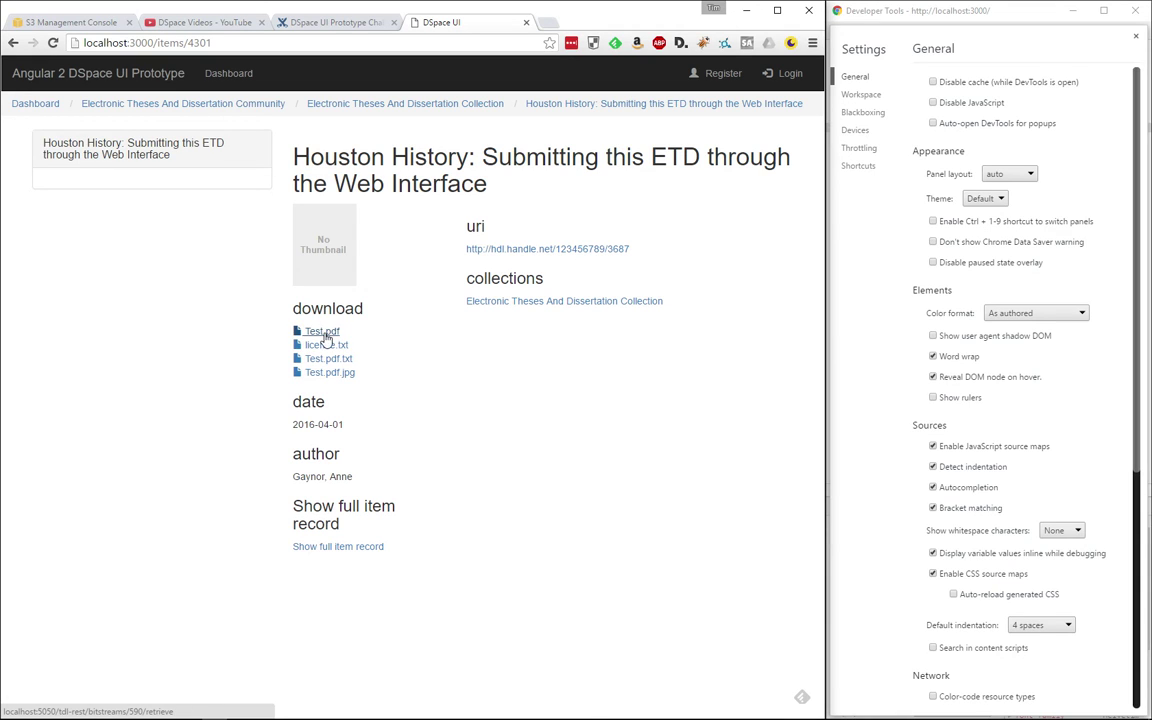
{"action": "left_click", "coordinate": [328, 333]}
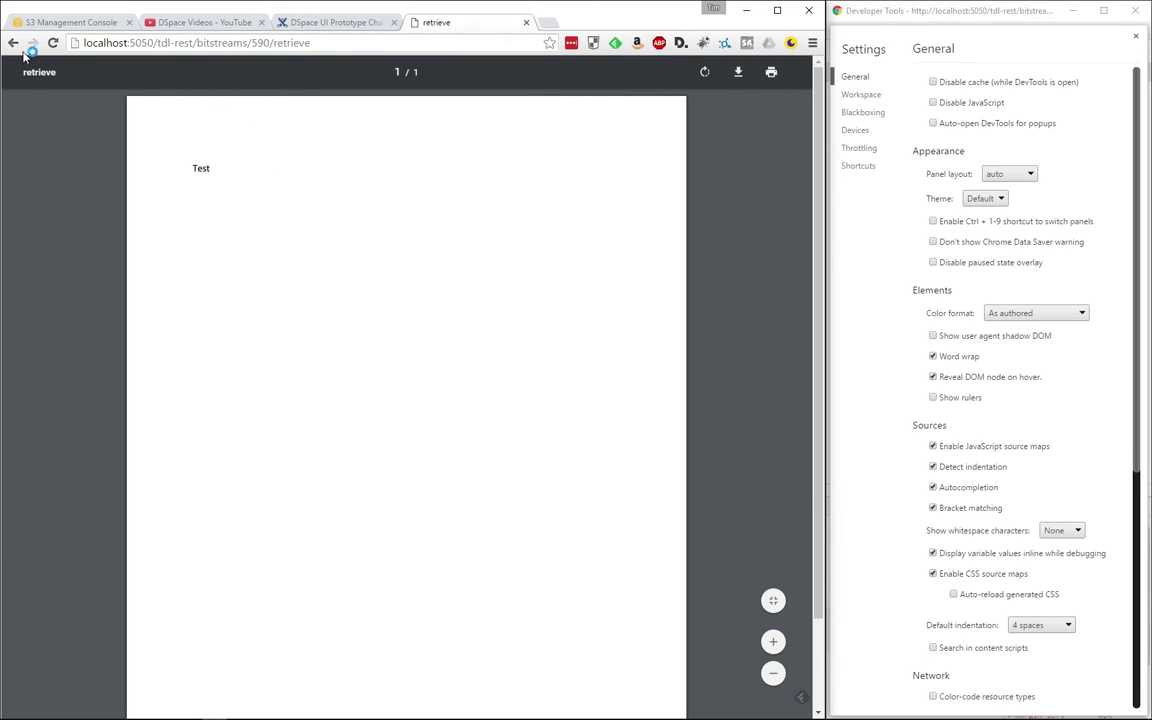
{"action": "left_click", "coordinate": [13, 43]}
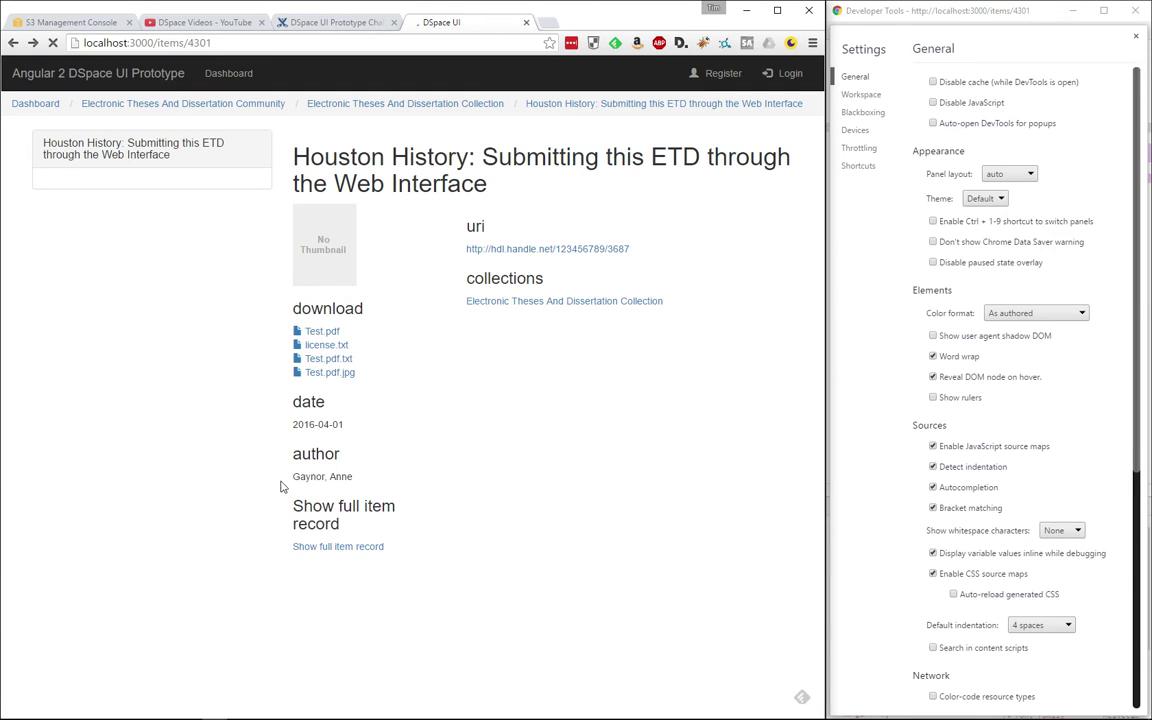
View the item's full metadata record, then go to its Electronic Theses And Dissertation Collection.
{"action": "left_click", "coordinate": [329, 547]}
{"action": "scroll", "coordinate": [378, 248], "scroll_direction": "down", "scroll_amount": 1}
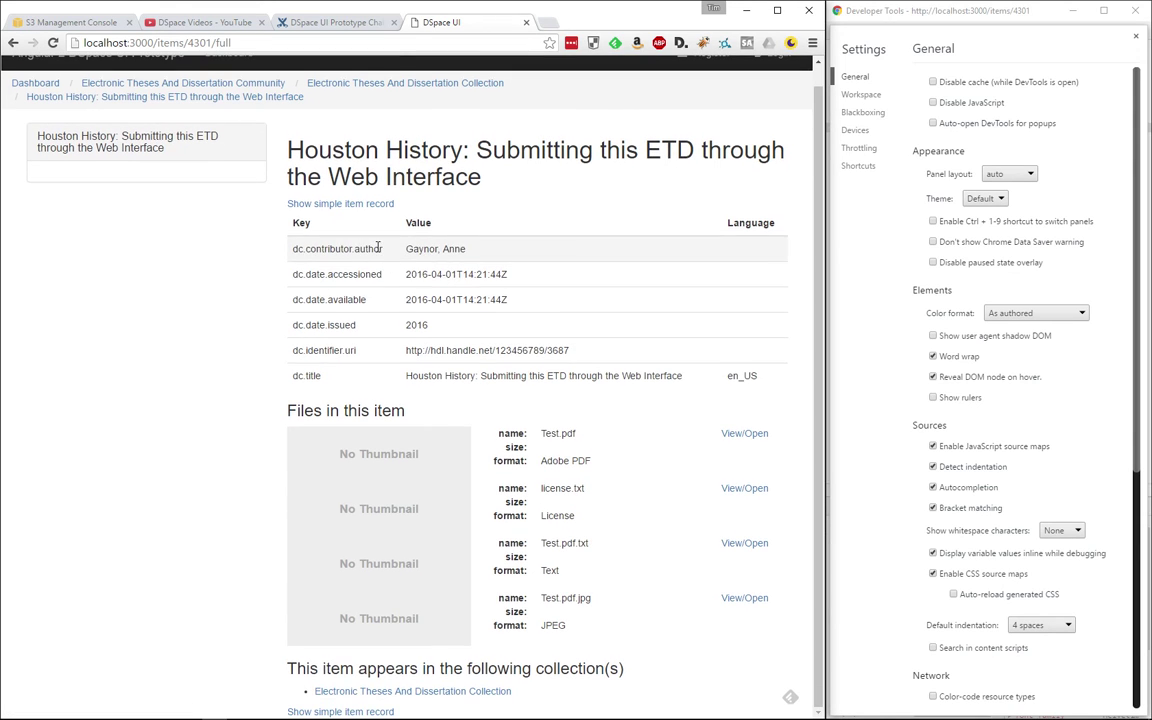
{"action": "left_click", "coordinate": [418, 692]}
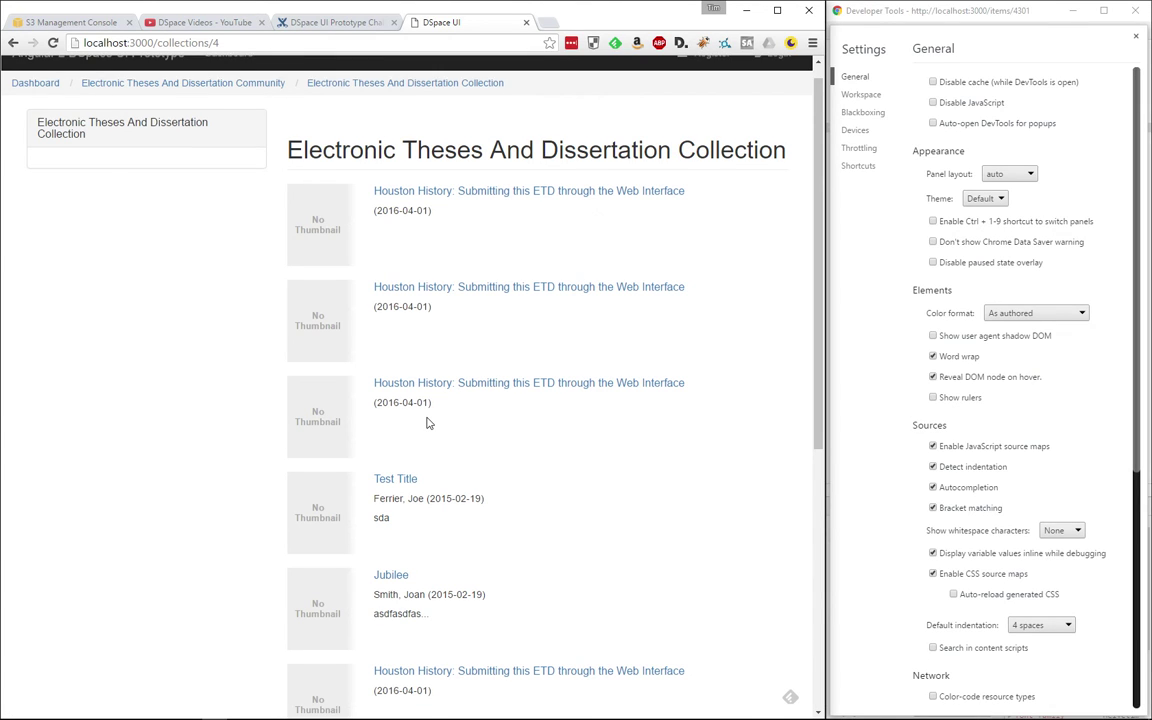
{"action": "scroll", "coordinate": [427, 423], "scroll_direction": "up", "scroll_amount": 1}
Reload the Houston History item, go up to its collection and community, then back down to the item.
{"action": "left_click", "coordinate": [469, 217]}
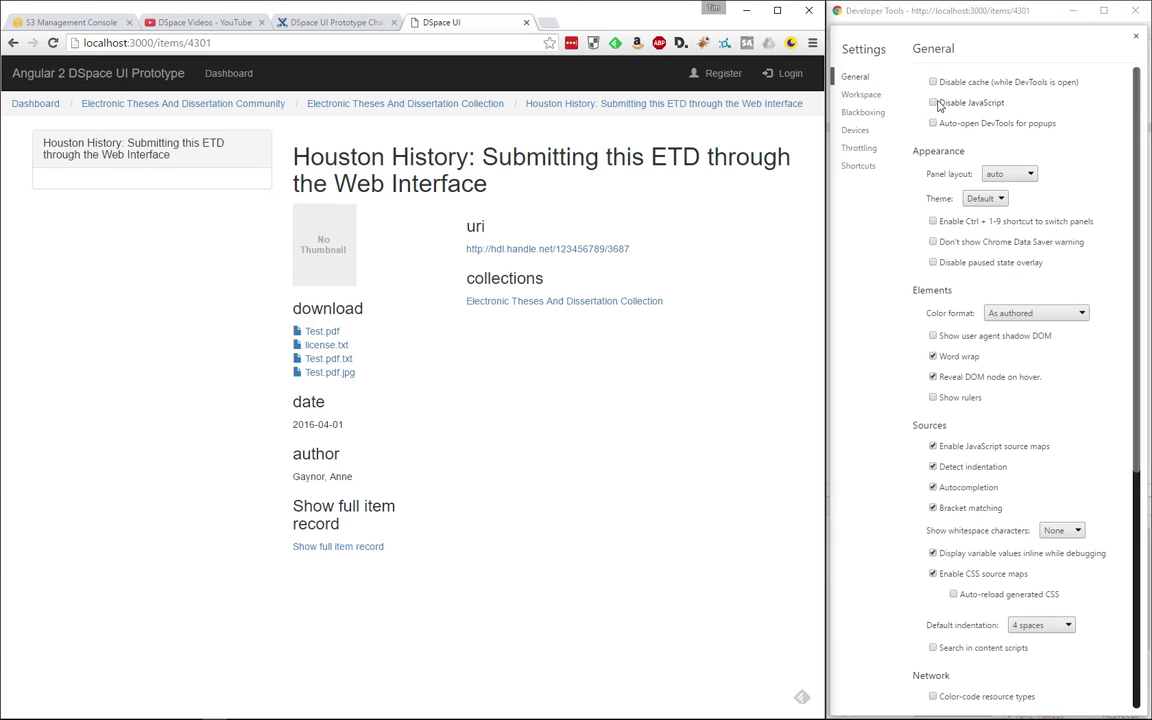
{"action": "left_click", "coordinate": [583, 108]}
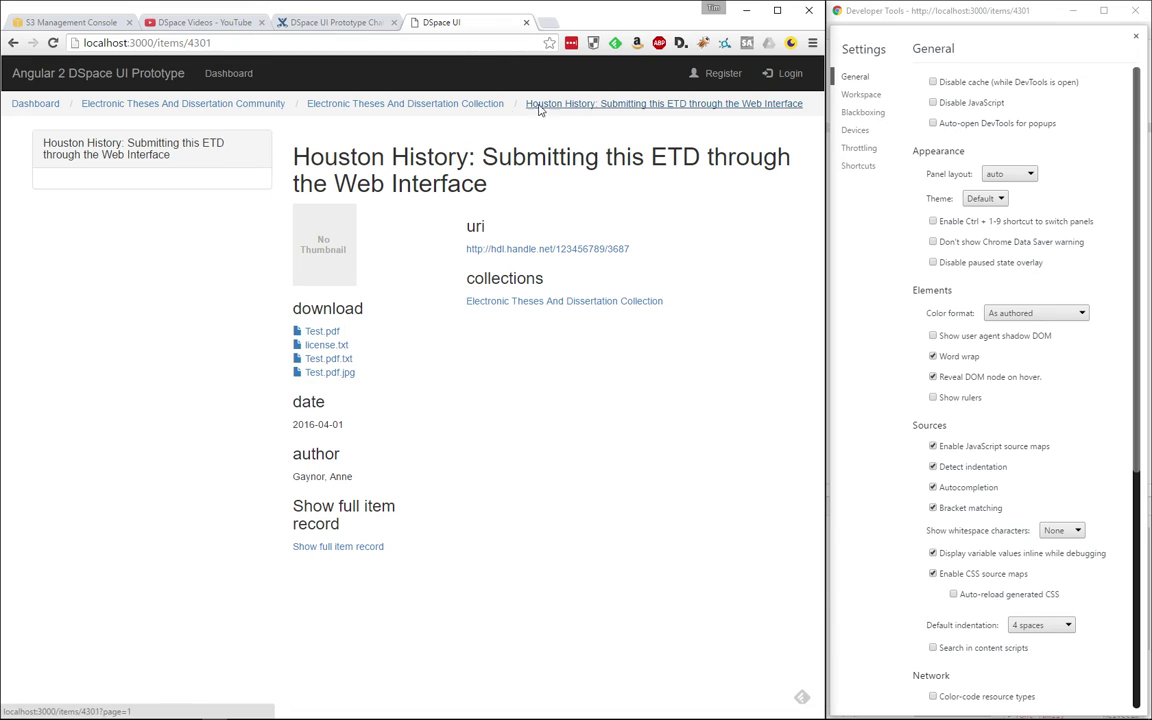
{"action": "left_click", "coordinate": [466, 107]}
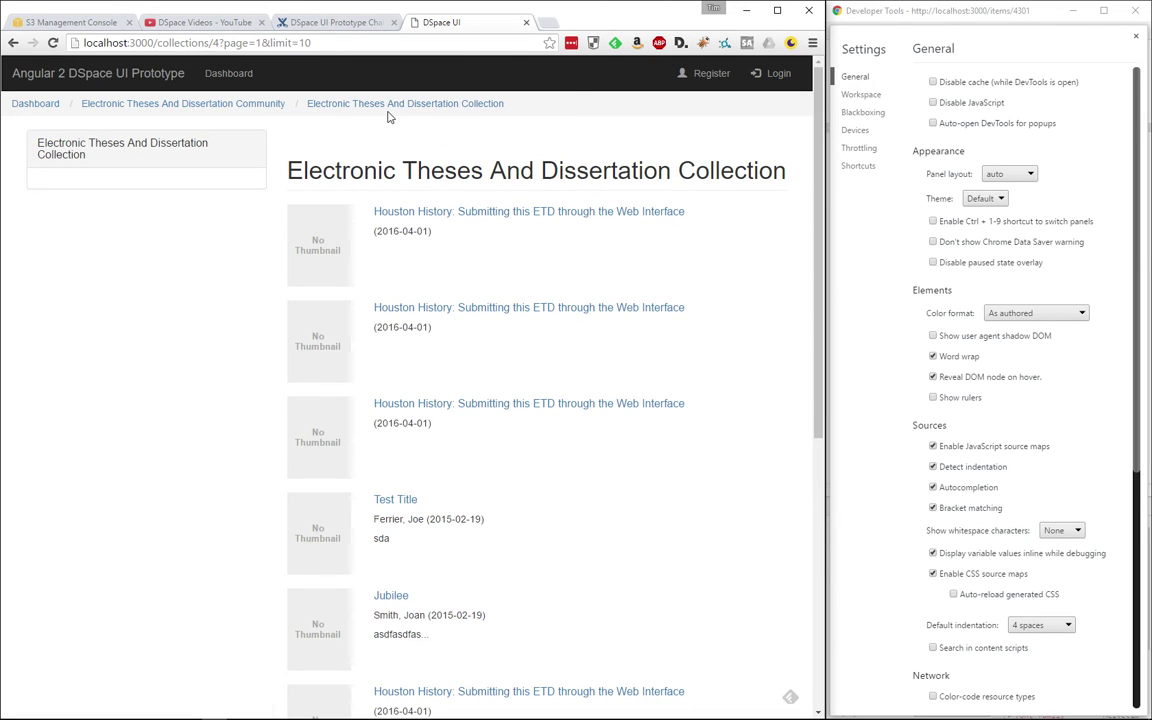
{"action": "left_click", "coordinate": [269, 108]}
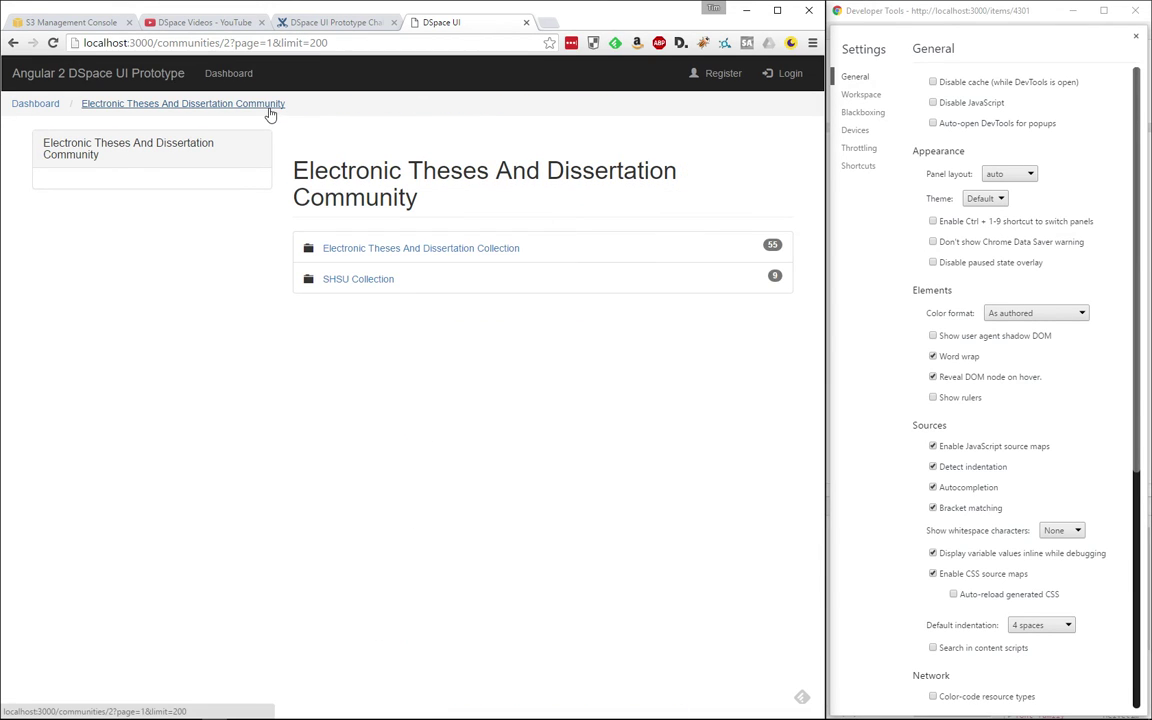
{"action": "left_click", "coordinate": [373, 248]}
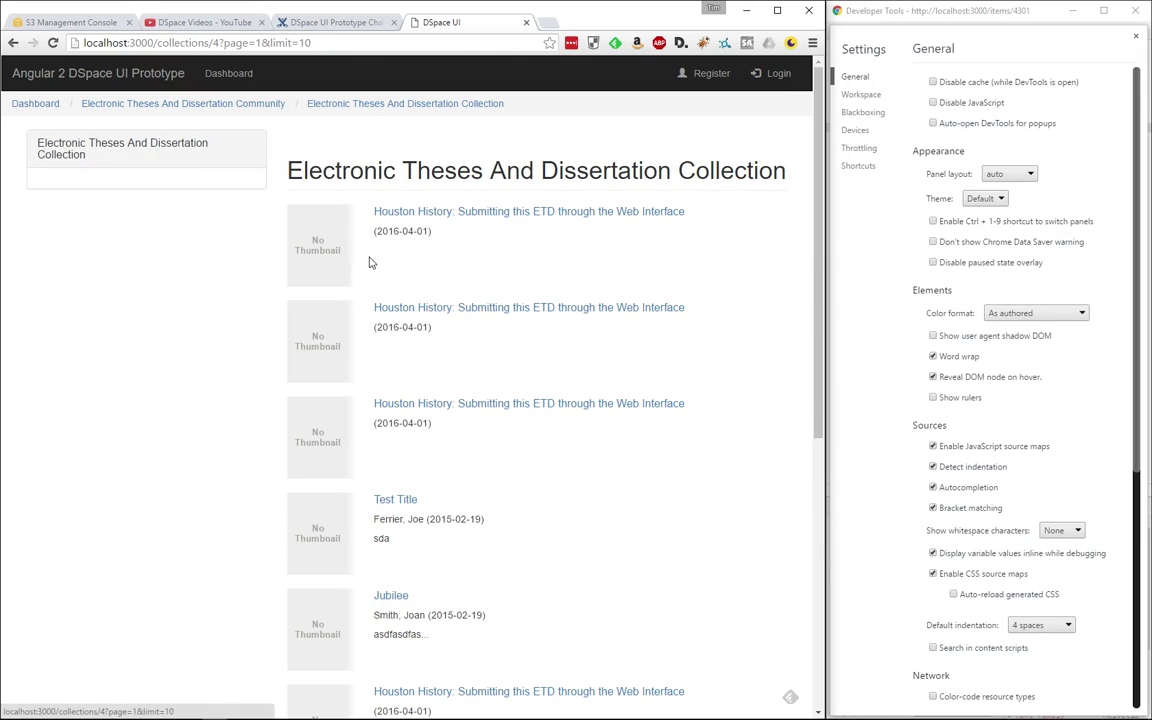
{"action": "left_click", "coordinate": [437, 212]}
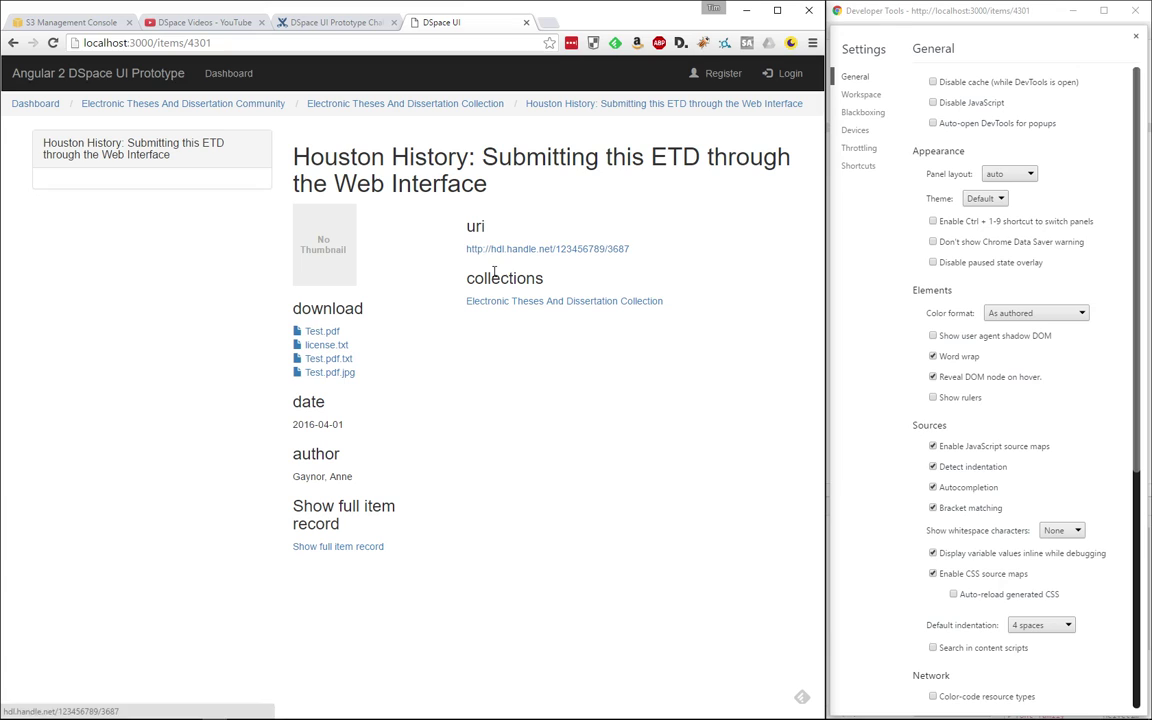
{"action": "left_click", "coordinate": [933, 103]}
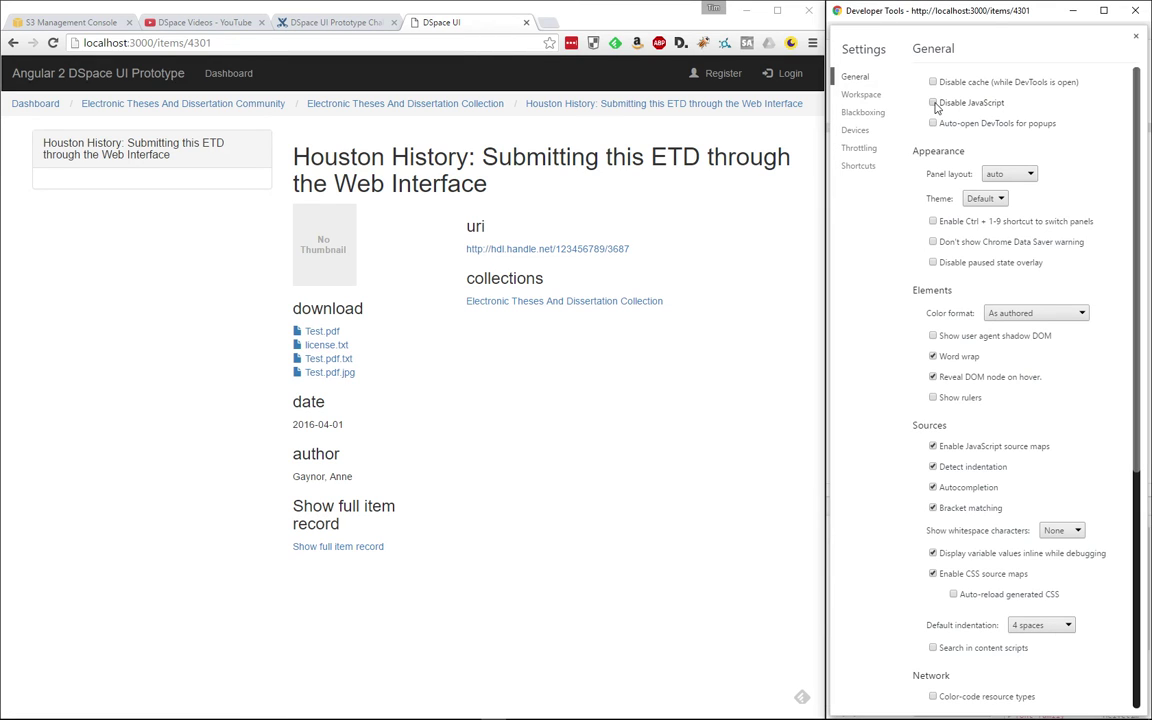
Disable JavaScript and reopen the Houston History item through its collection.
{"action": "left_click", "coordinate": [934, 104]}
{"action": "left_click", "coordinate": [435, 106]}
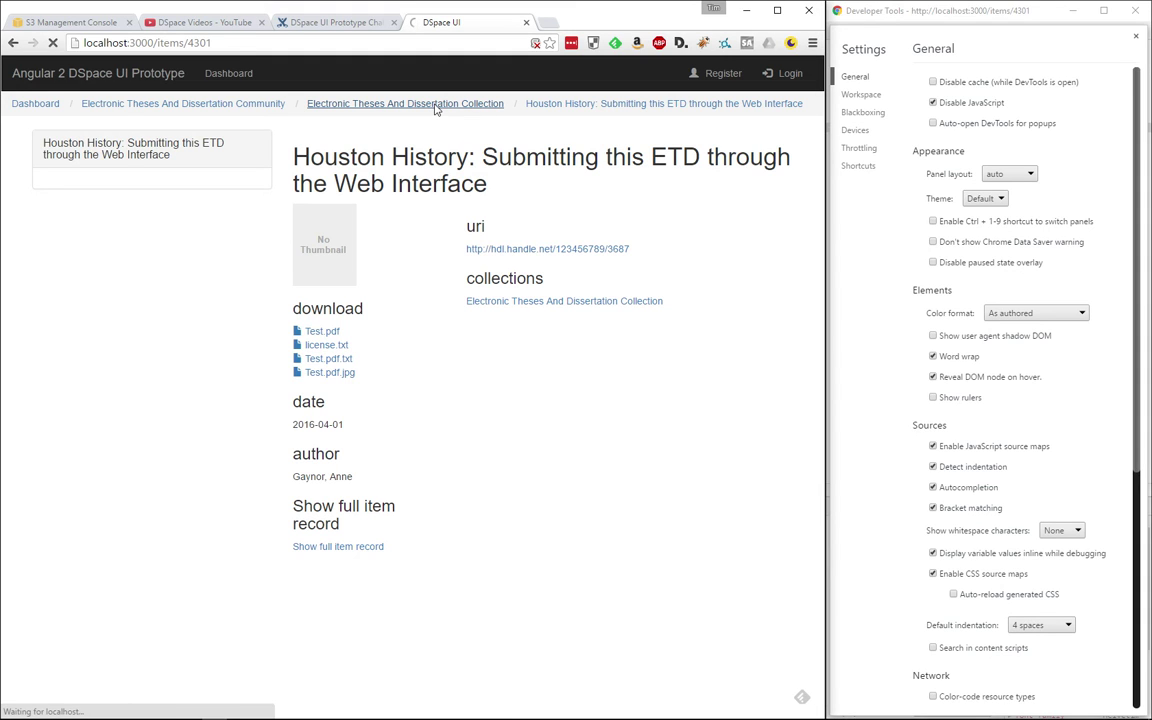
{"action": "left_click", "coordinate": [435, 104]}
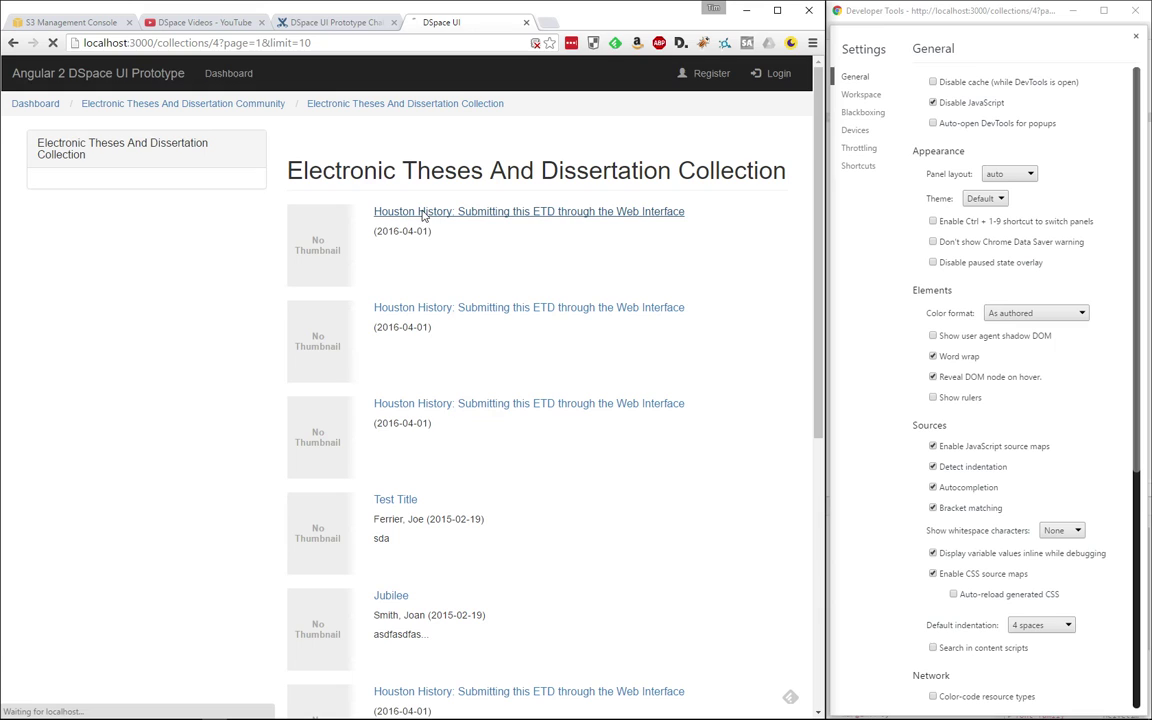
{"action": "left_click", "coordinate": [390, 213]}
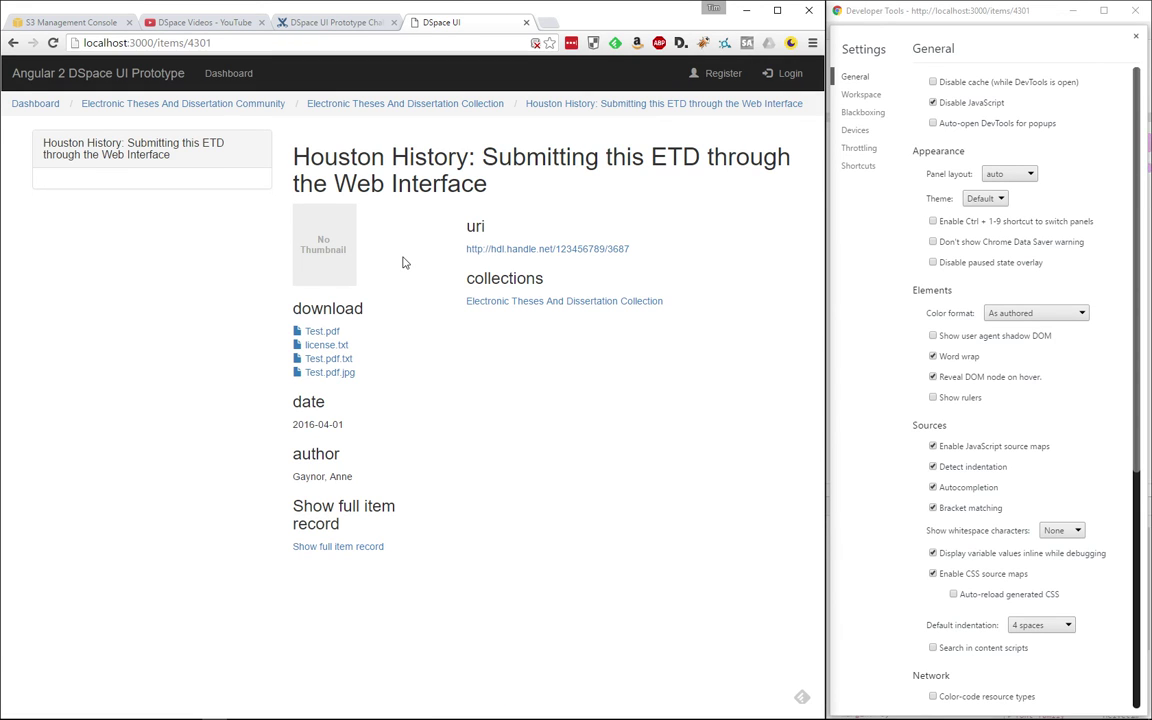
Open the item's Test.pdf, return to the Dashboard, and open Ryan Sub-Community A in Ryan Aug 2015 Community.
{"action": "left_click", "coordinate": [316, 333]}
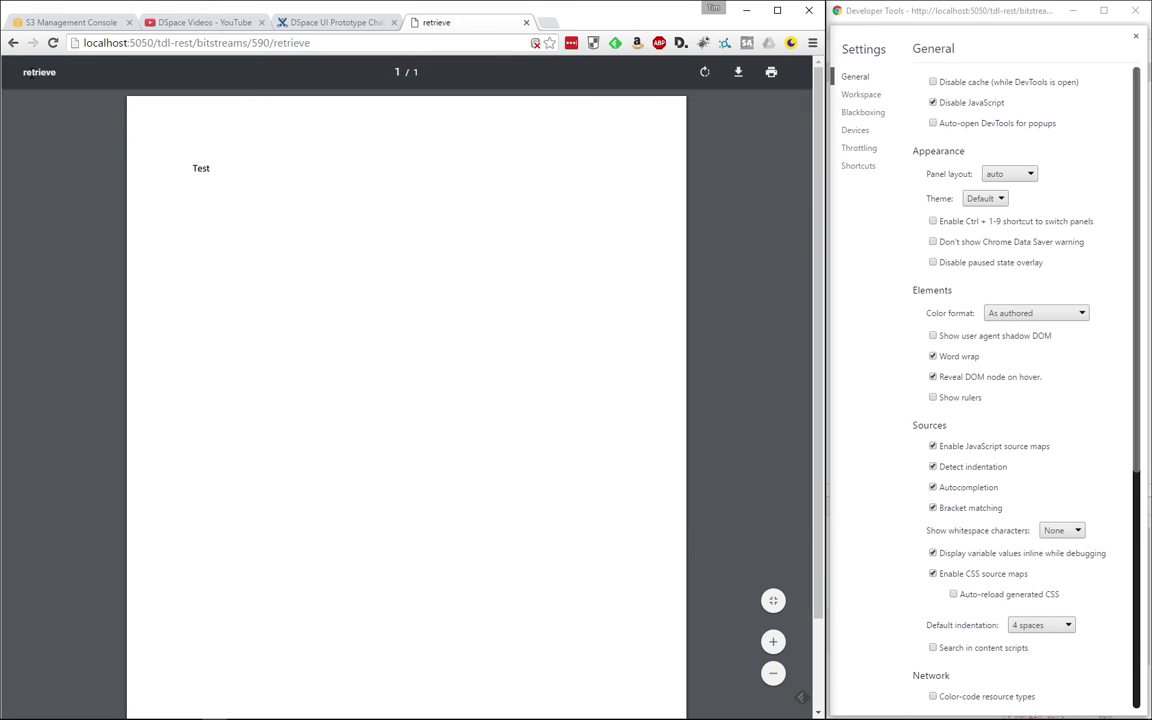
{"action": "left_click", "coordinate": [13, 43]}
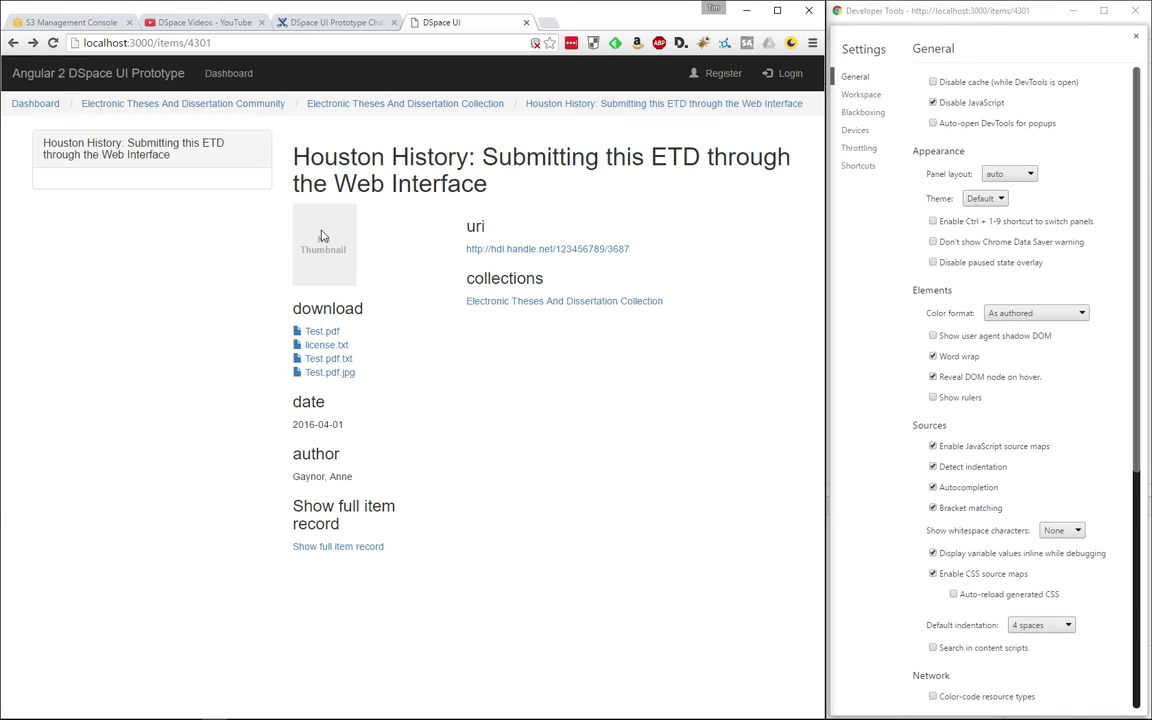
{"action": "left_click", "coordinate": [51, 106]}
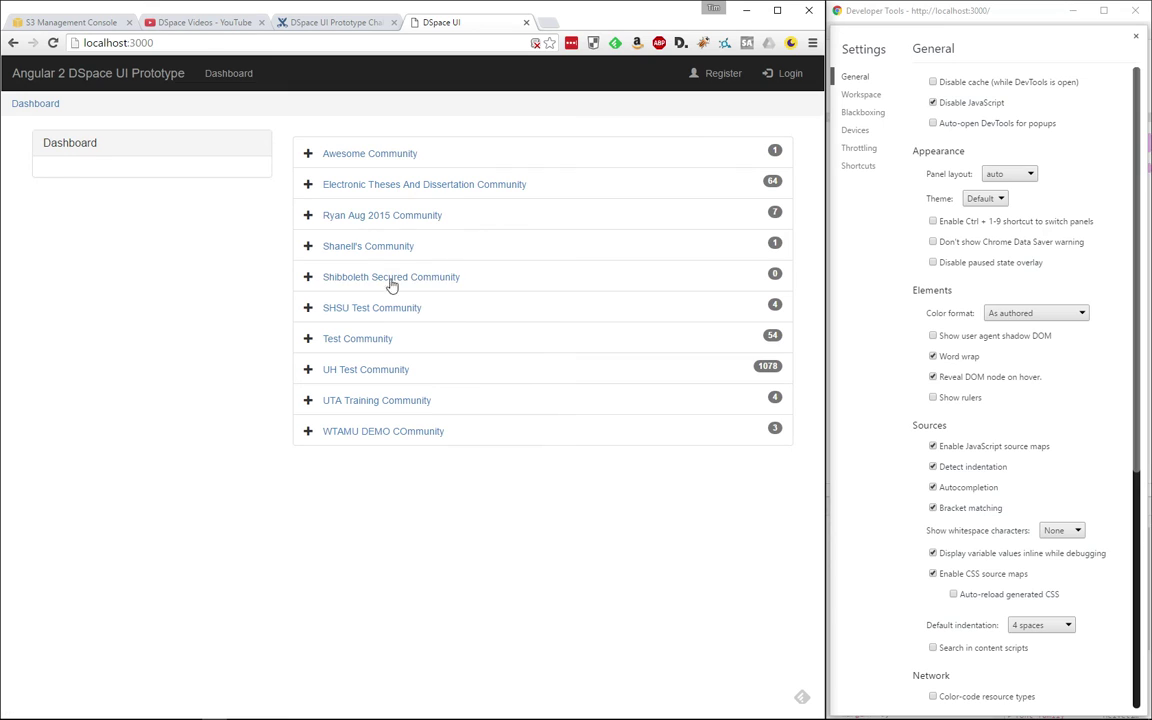
{"action": "left_click", "coordinate": [388, 218]}
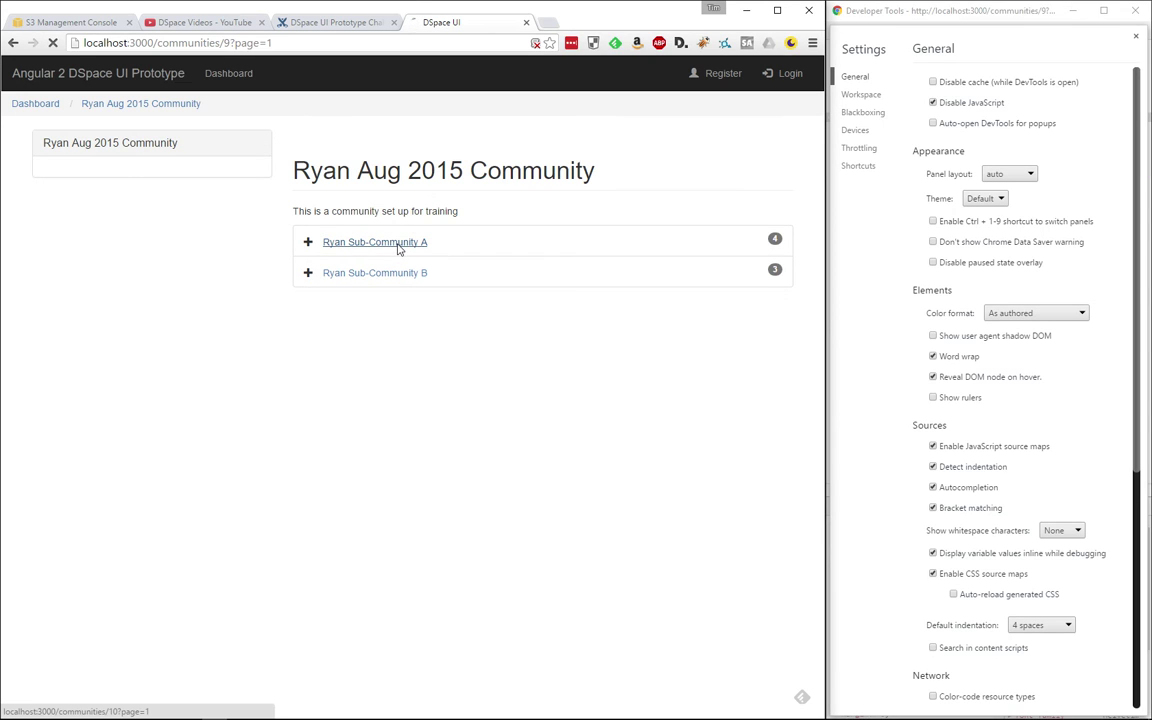
{"action": "left_click", "coordinate": [398, 247]}
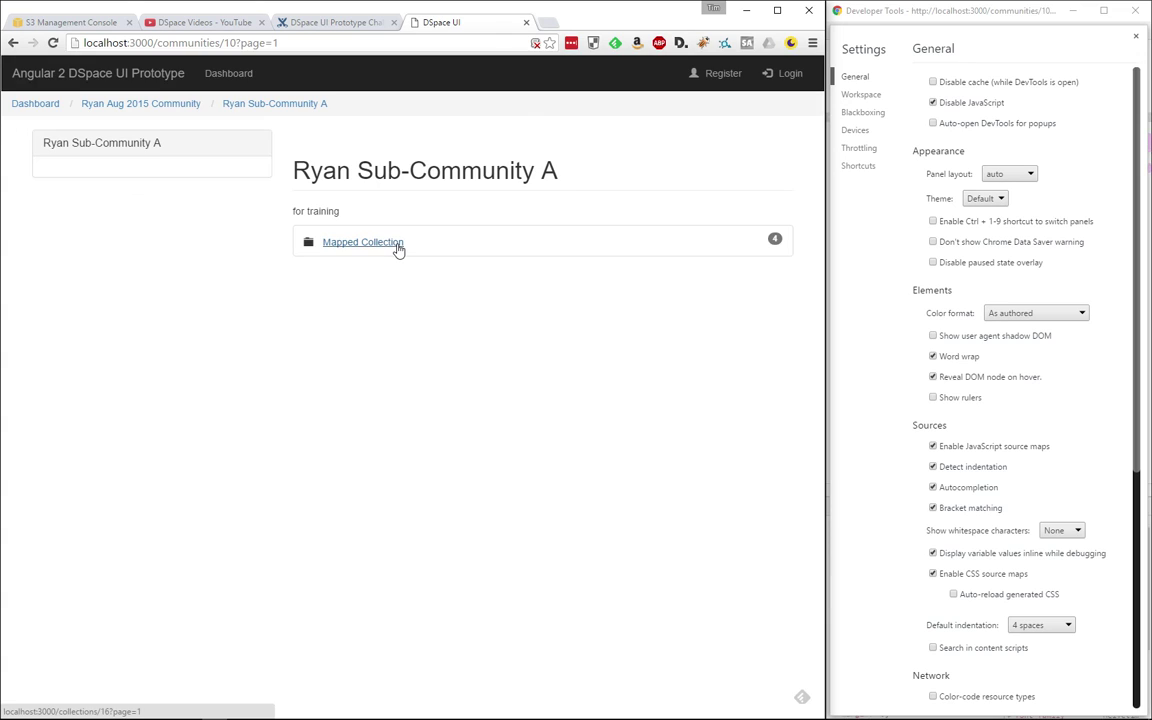
{"action": "right_click", "coordinate": [395, 139]}
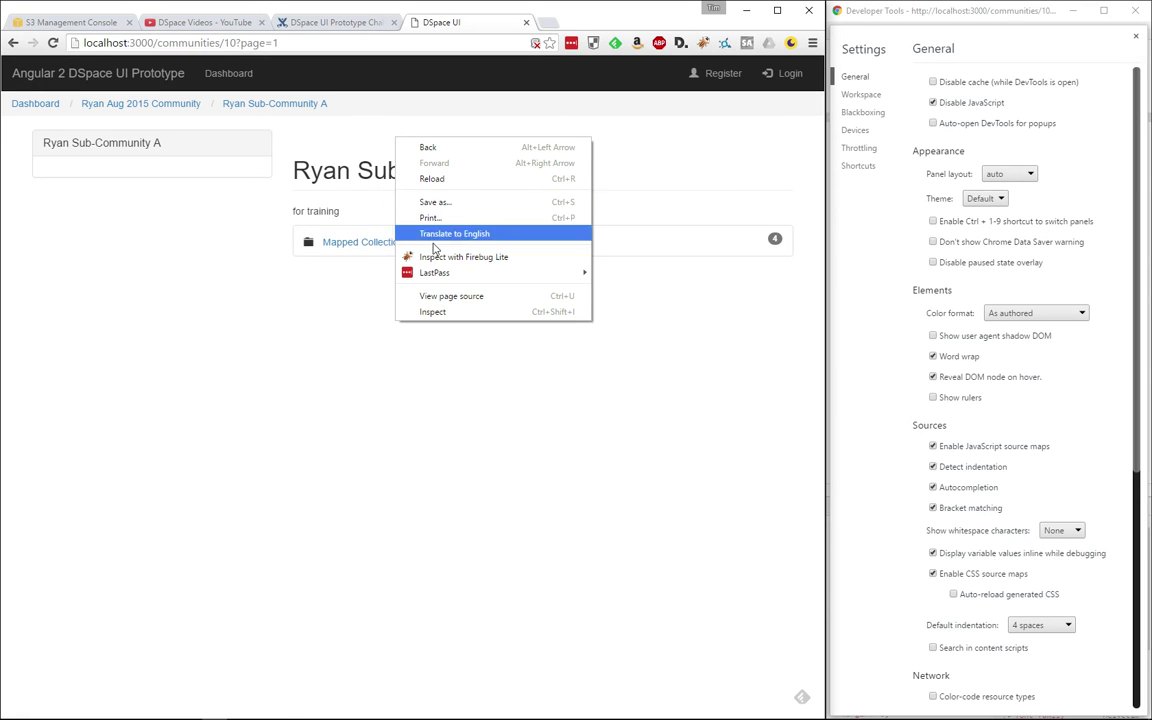
{"action": "left_click", "coordinate": [442, 297]}
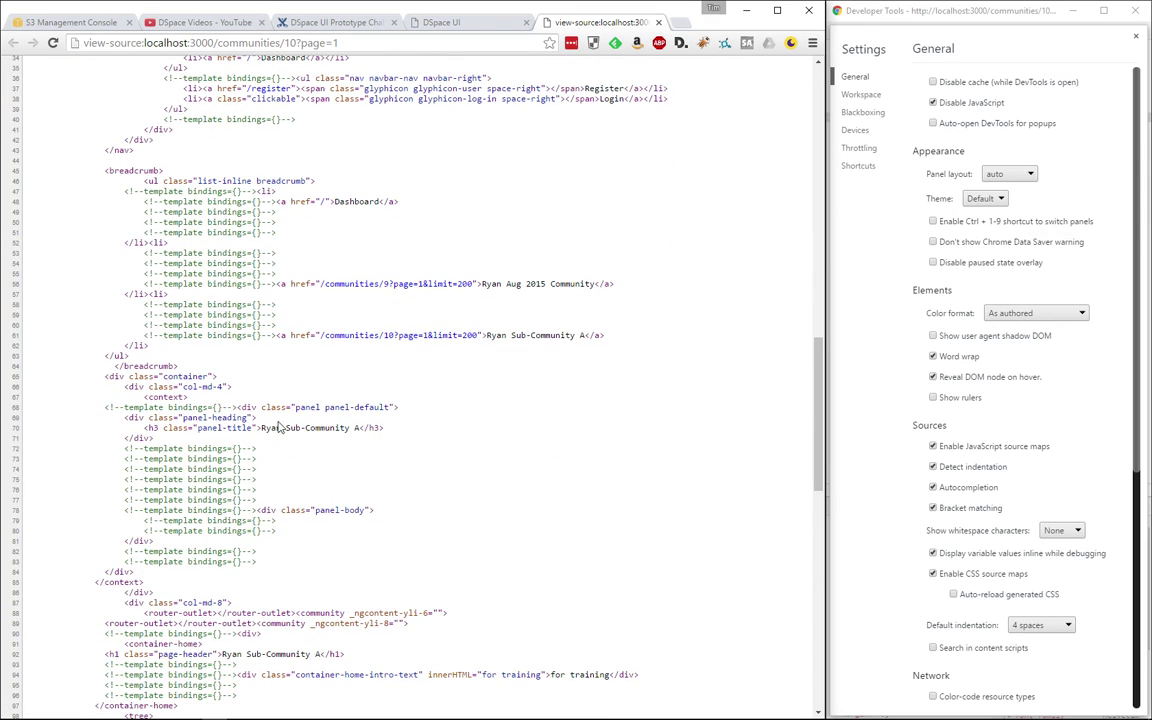
{"action": "left_click_drag", "start_coordinate": [262, 428], "coordinate": [358, 428]}
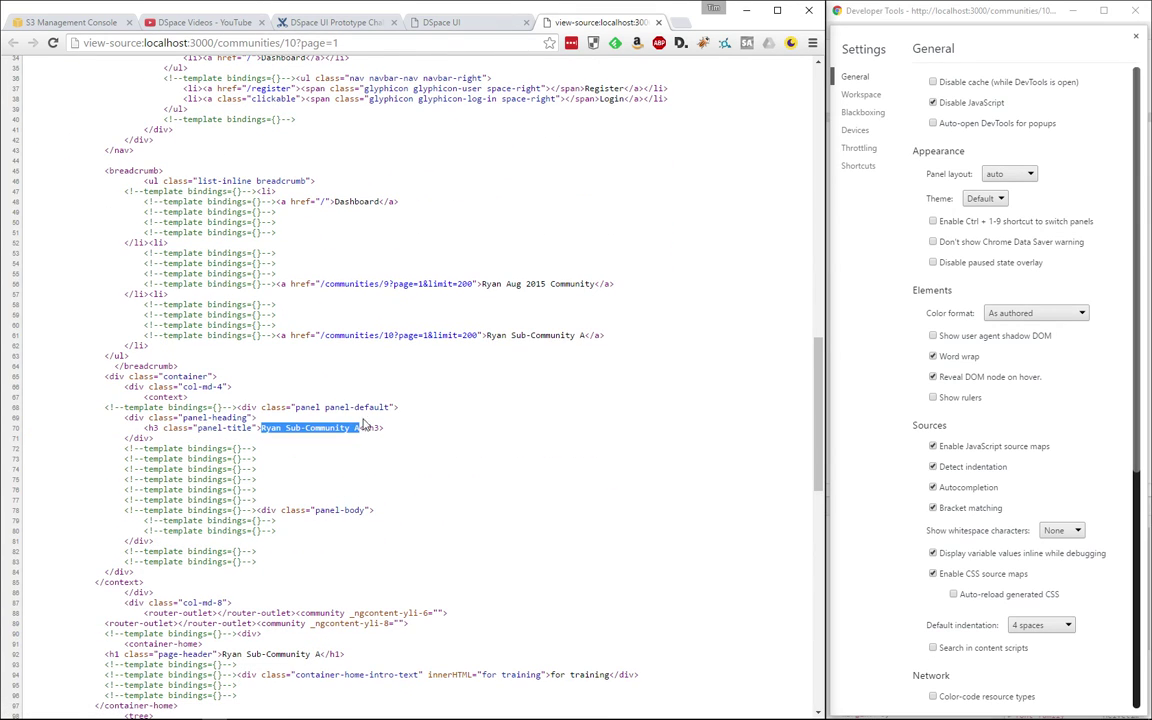
{"action": "scroll", "coordinate": [372, 365], "scroll_direction": "up", "scroll_amount": 4}
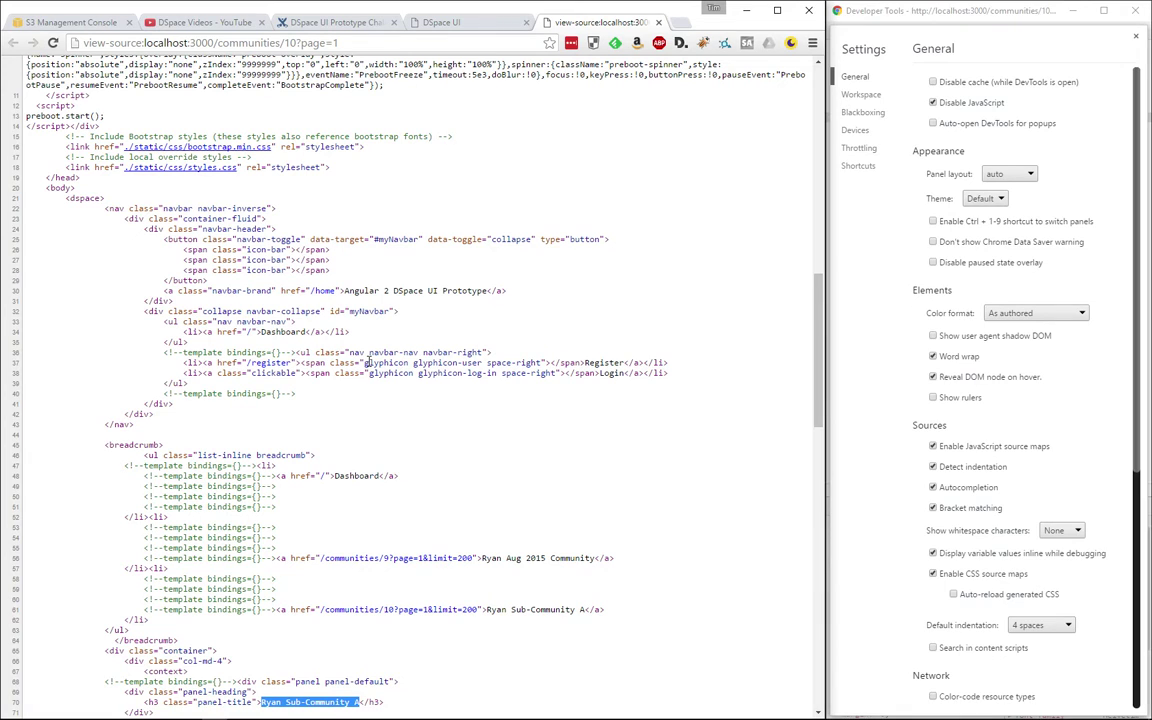
{"action": "scroll", "coordinate": [368, 362], "scroll_direction": "up", "scroll_amount": 1}
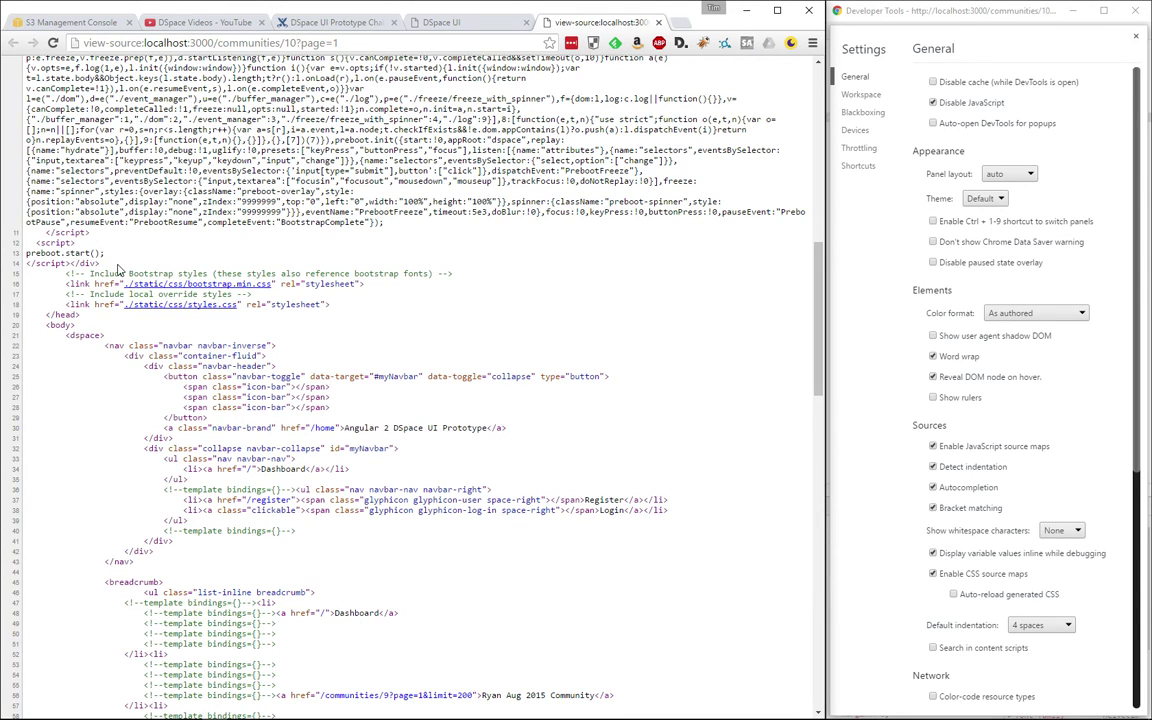
{"action": "scroll", "coordinate": [125, 268], "scroll_direction": "down", "scroll_amount": 7}
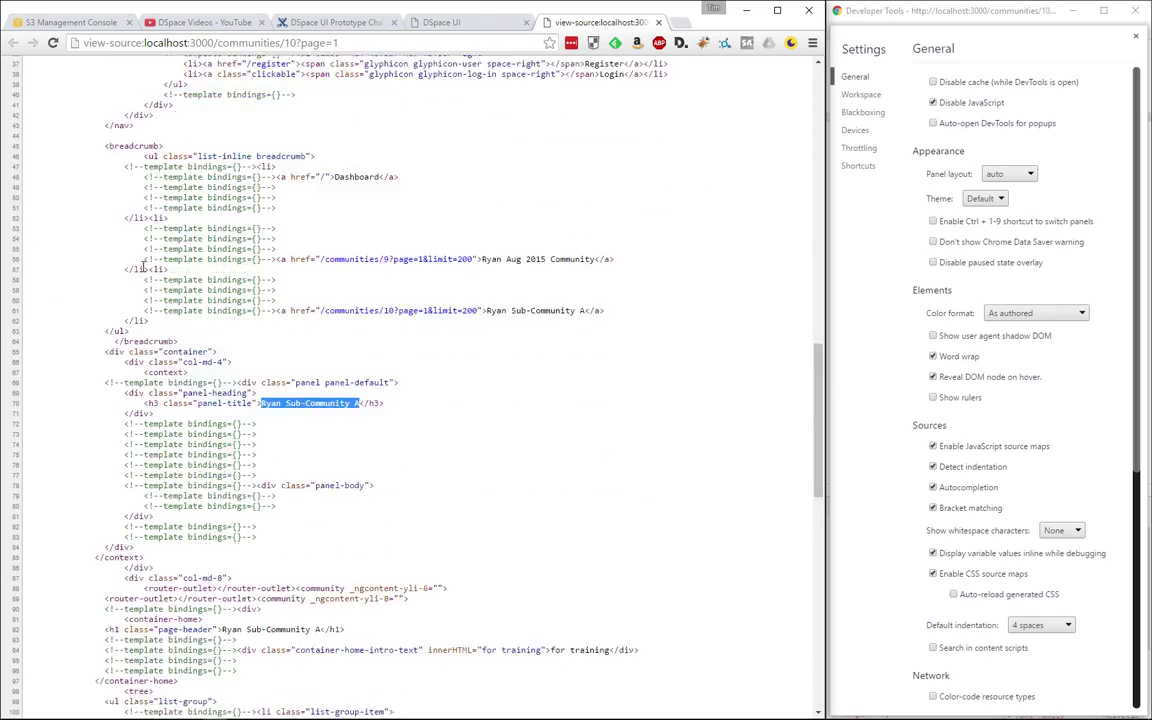
{"action": "scroll", "coordinate": [141, 267], "scroll_direction": "down", "scroll_amount": 4}
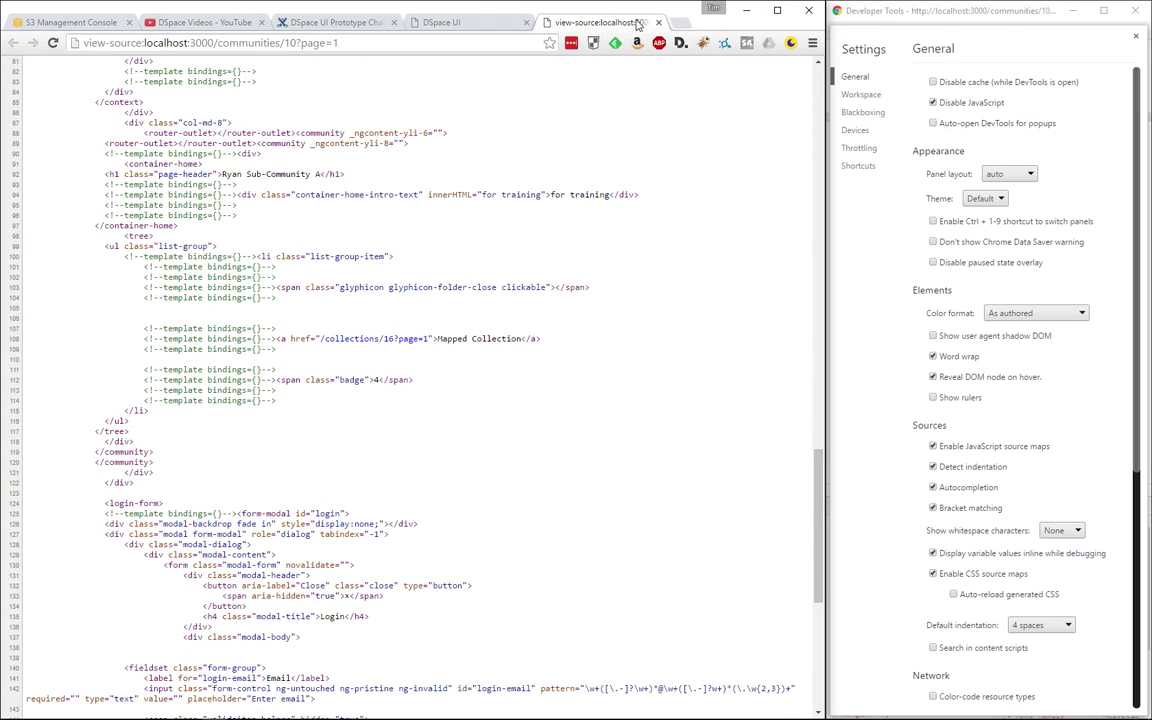
{"action": "middle_click", "coordinate": [589, 22]}
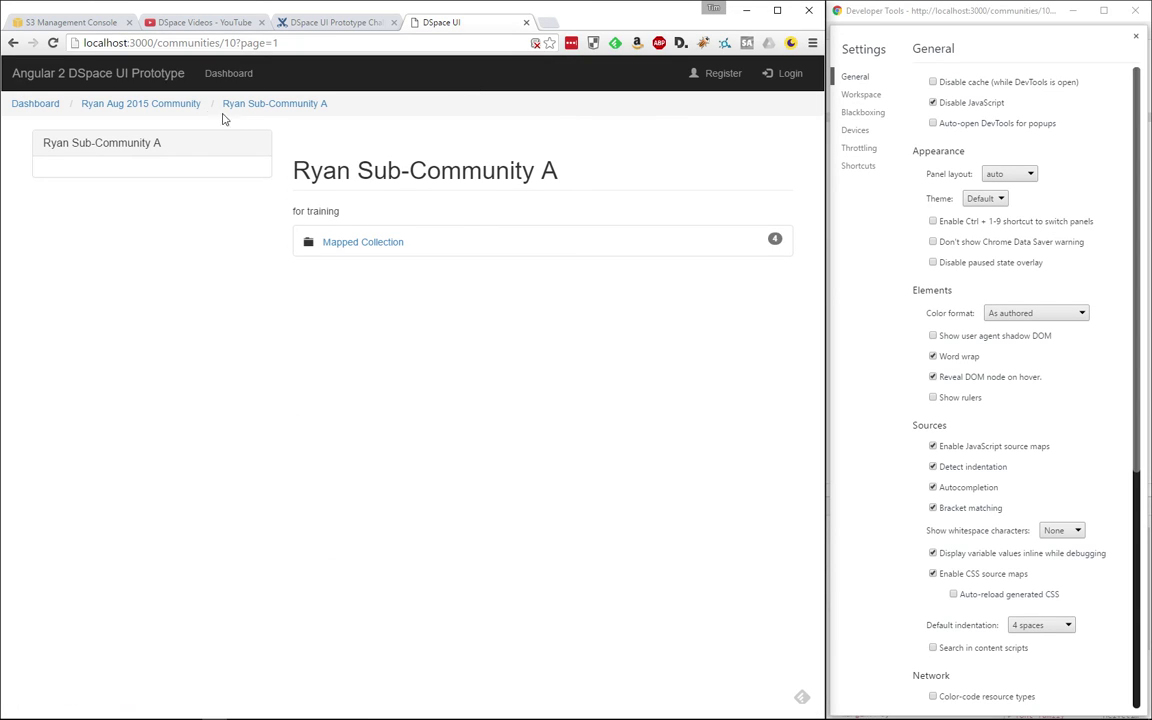
Go up to Ryan Aug 2015 Community and the Dashboard, then open a Houston History item via Electronic Theses.
{"action": "left_click", "coordinate": [191, 108]}
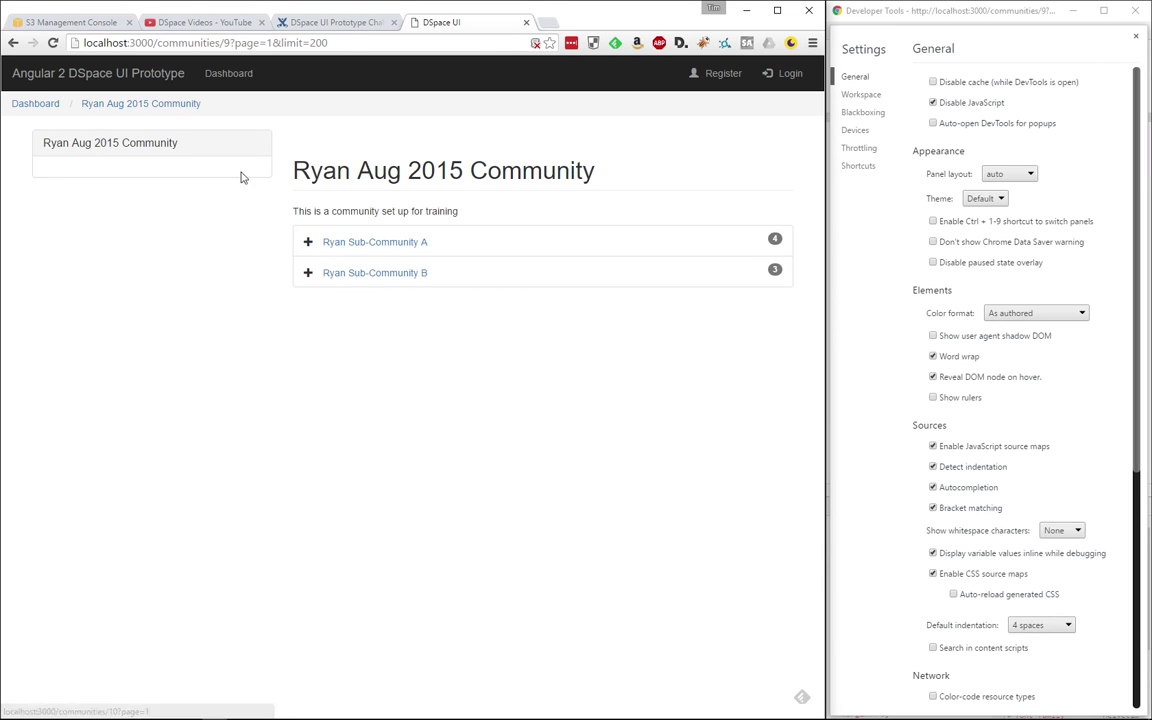
{"action": "left_click", "coordinate": [36, 104]}
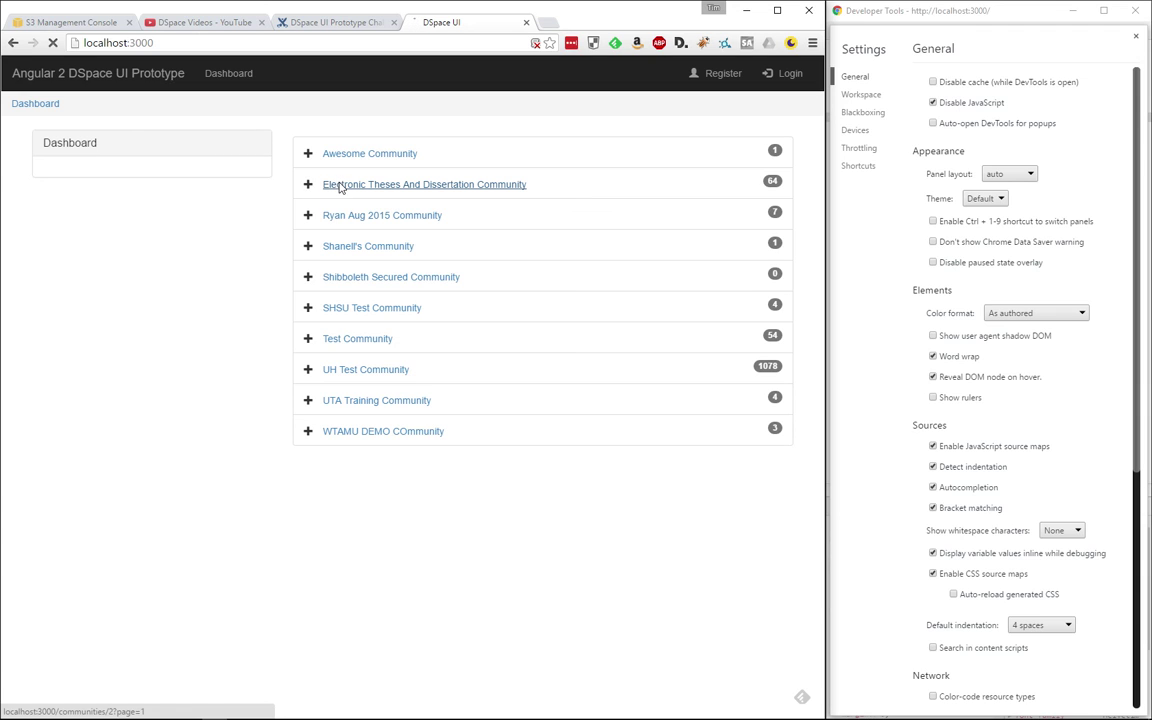
{"action": "left_click", "coordinate": [340, 190]}
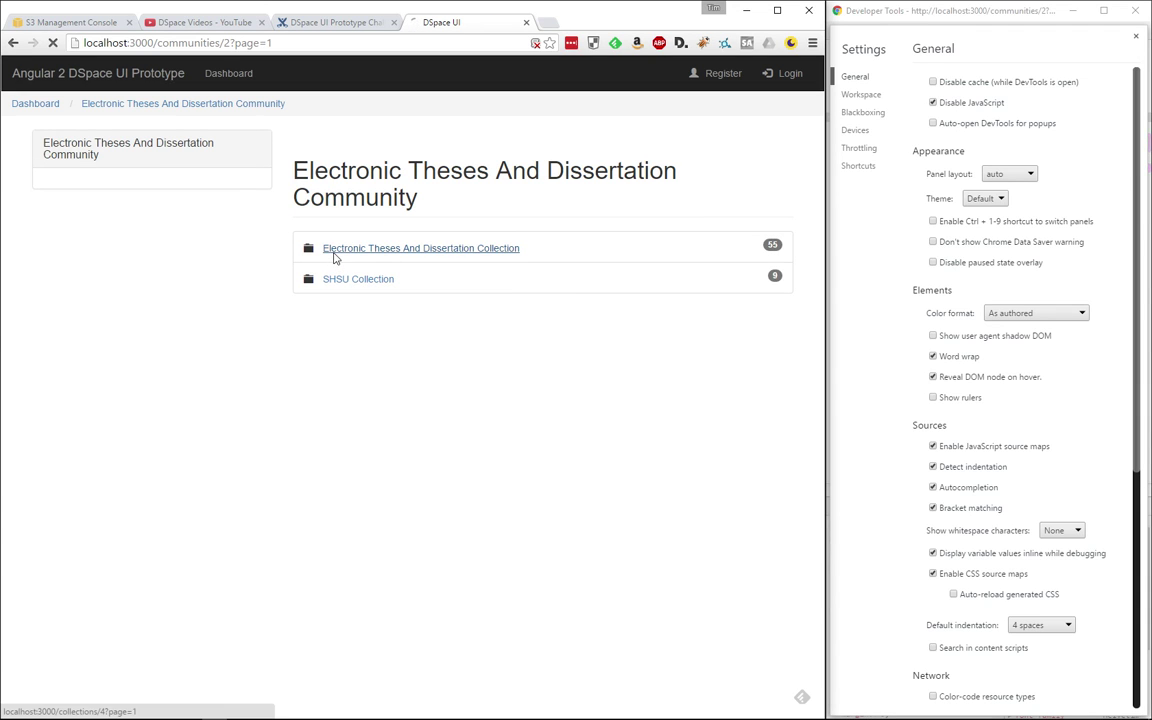
{"action": "left_click", "coordinate": [335, 259]}
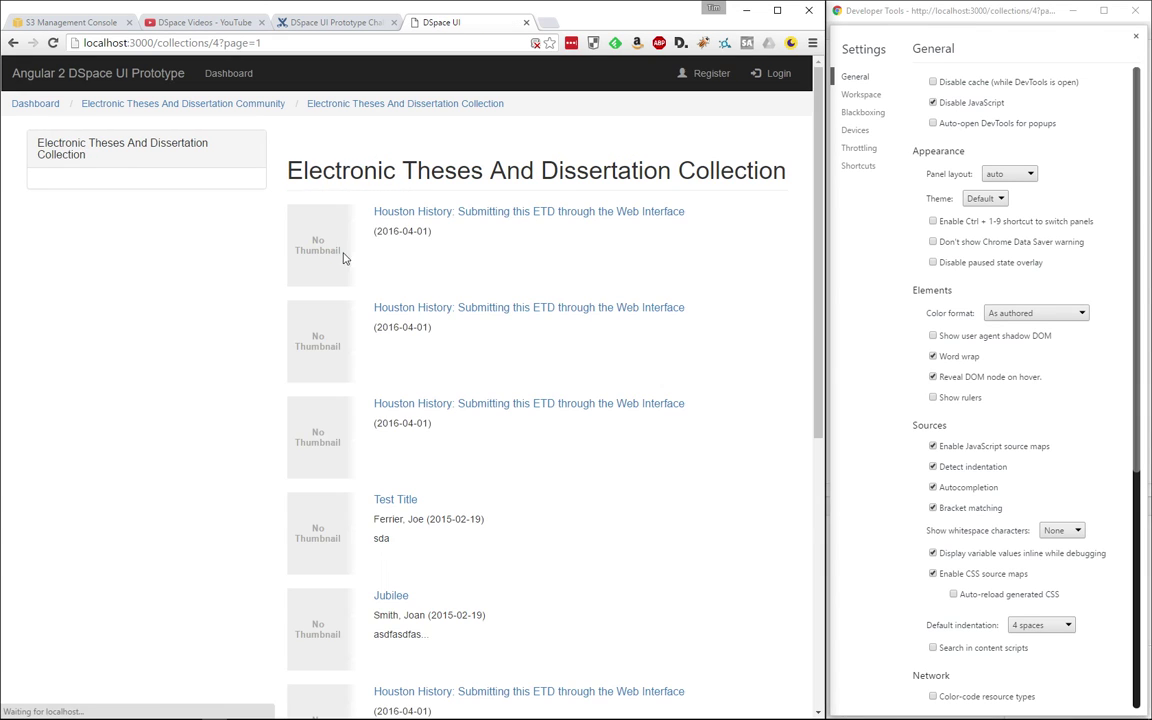
{"action": "left_click", "coordinate": [405, 310]}
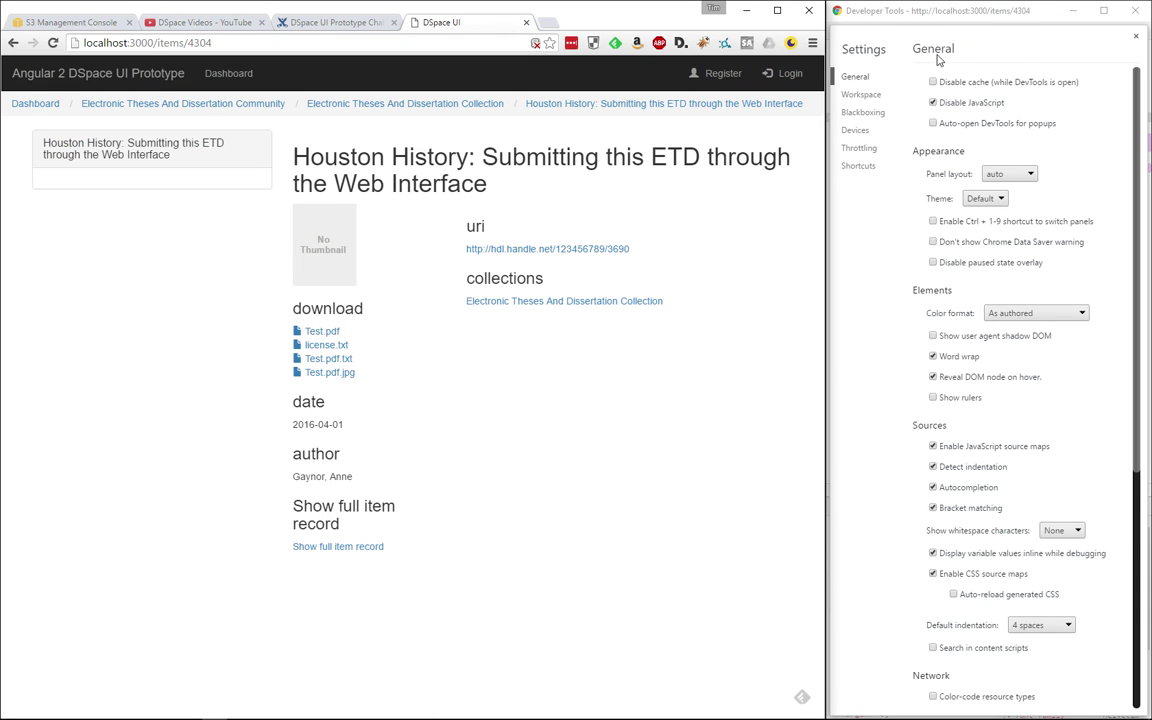
View the item's page source zoomed in and highlight the citation_author and citation_pdf_url meta tags.
{"action": "right_click", "coordinate": [484, 385]}
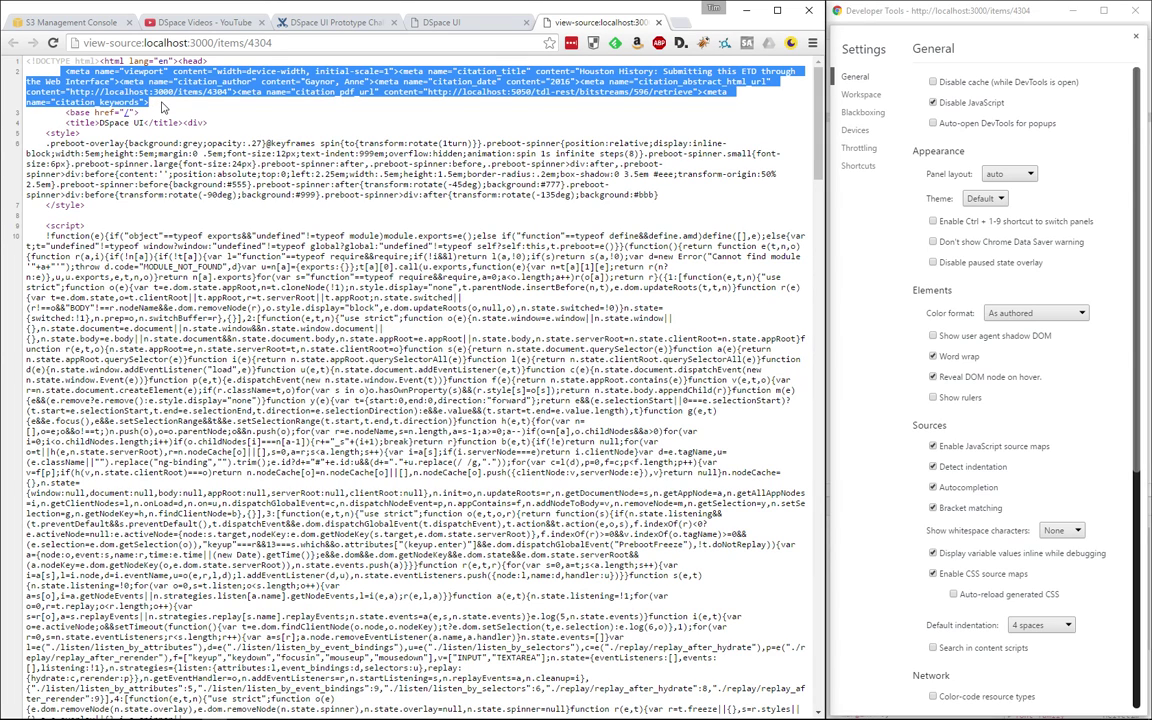
{"action": "key", "text": "ctrl+plus"}
{"action": "key", "text": "ctrl+plus"}
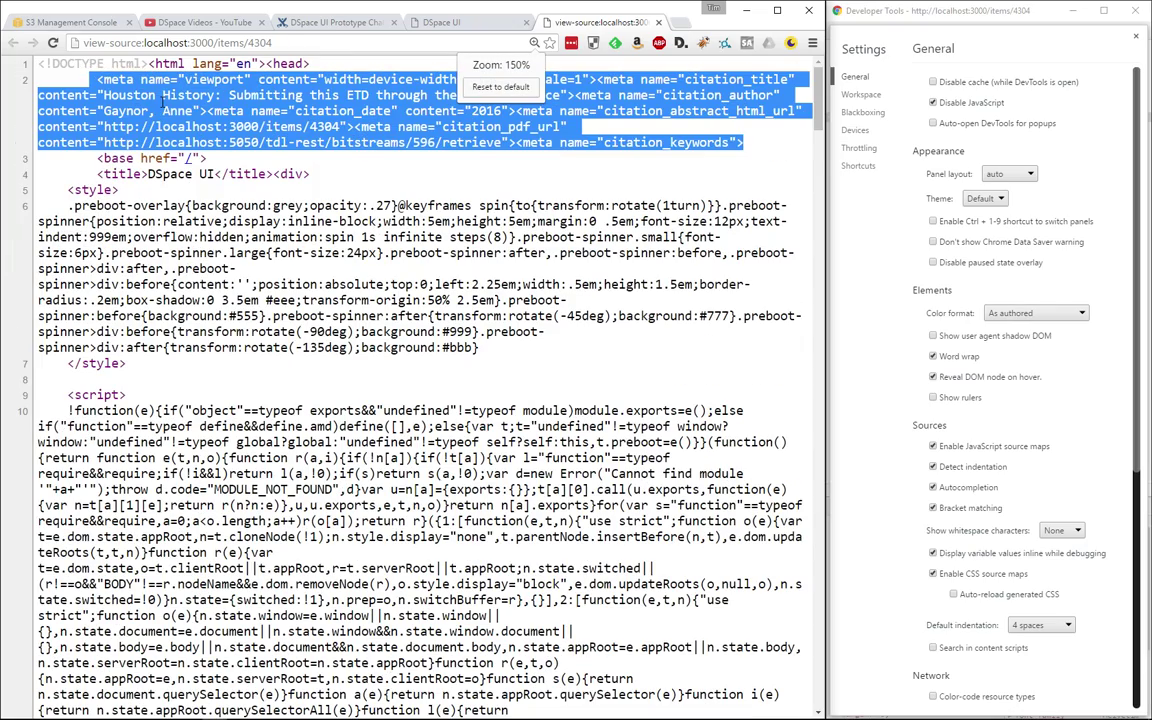
{"action": "left_click", "coordinate": [130, 106]}
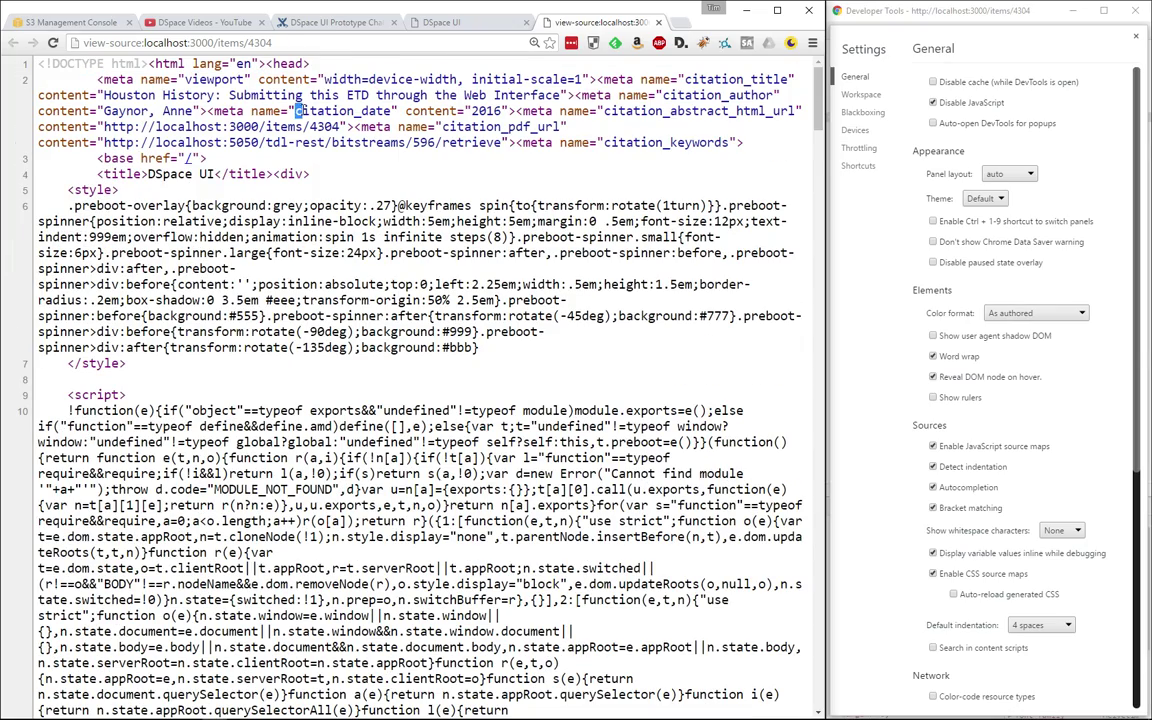
{"action": "left_click_drag", "start_coordinate": [298, 111], "coordinate": [355, 111]}
{"action": "left_click_drag", "start_coordinate": [662, 95], "coordinate": [770, 95]}
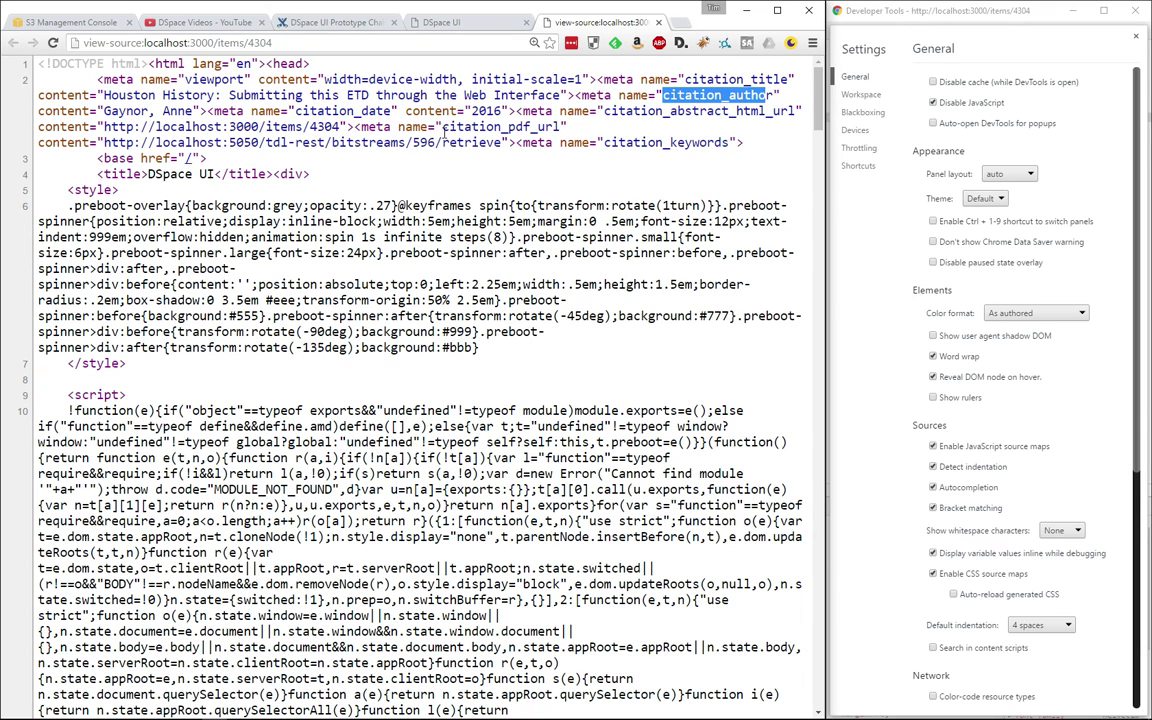
{"action": "left_click_drag", "start_coordinate": [443, 127], "coordinate": [565, 127]}
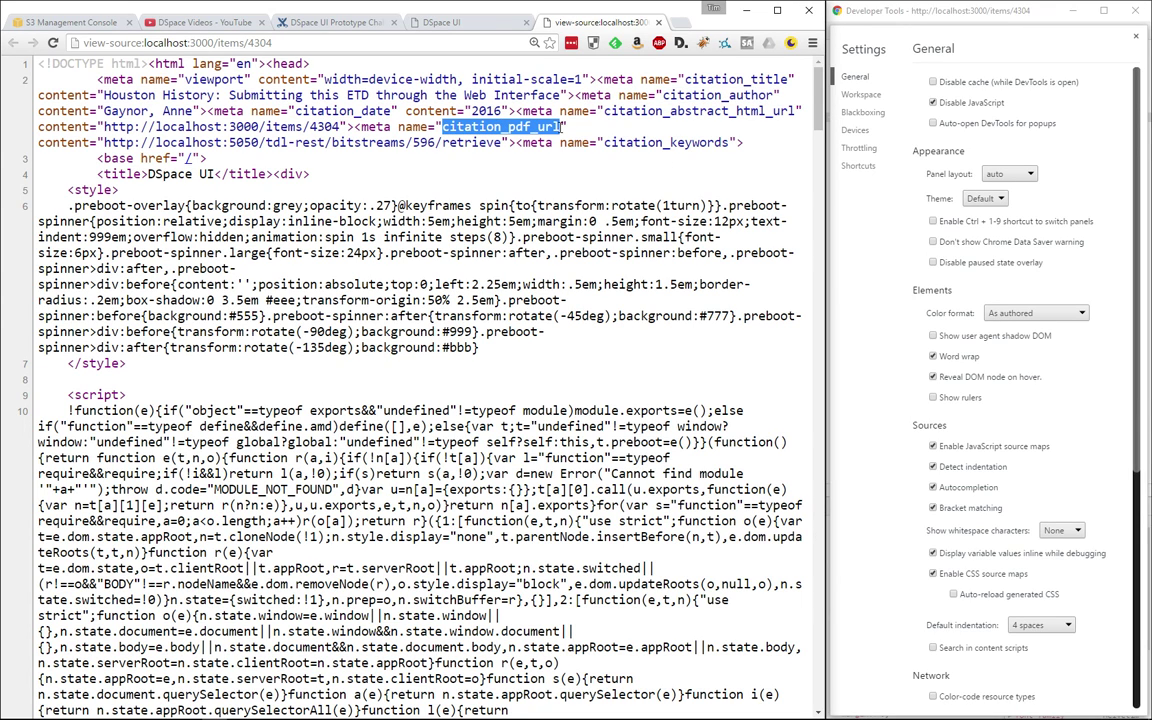